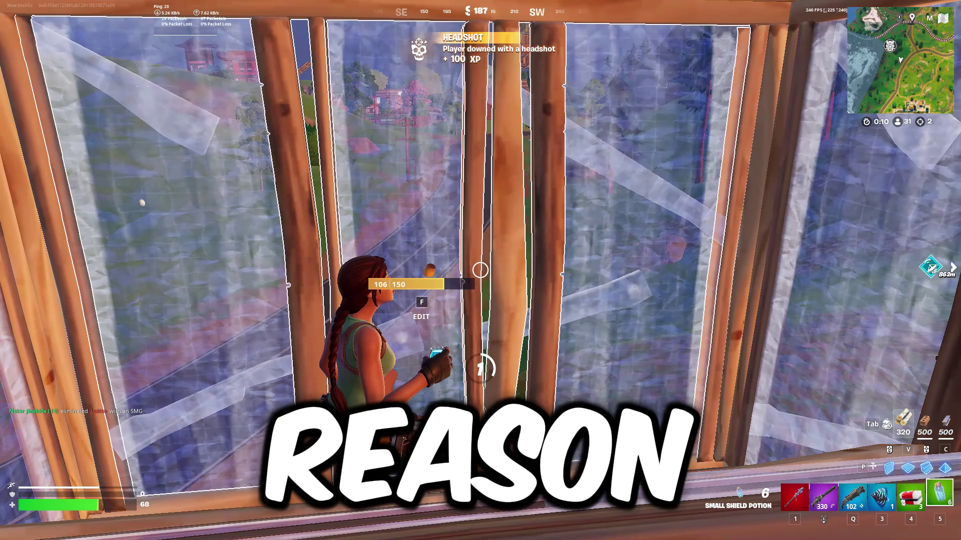
# Step: Exit the Fortnite match and return to the Windows desktop
pyautogui.click(481, 270)
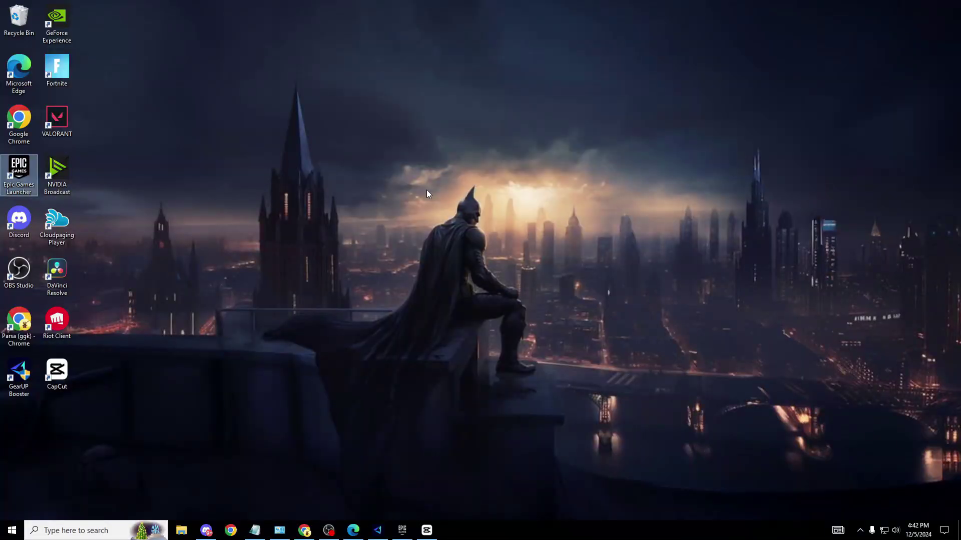
# Step: Open Task Manager from the taskbar, review the CPU Performance view, then show the Services tab
pyautogui.click(561, 163)
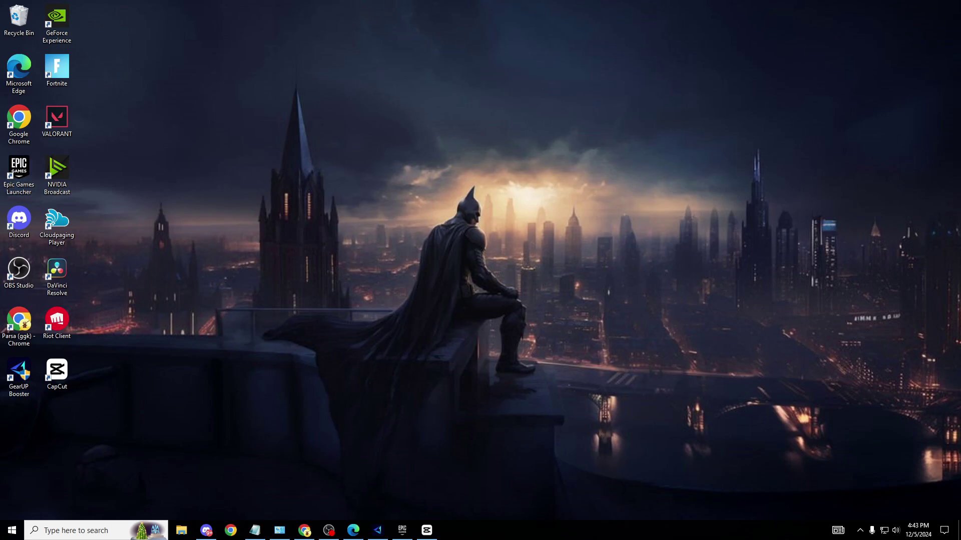
pyautogui.rightClick(514, 533)
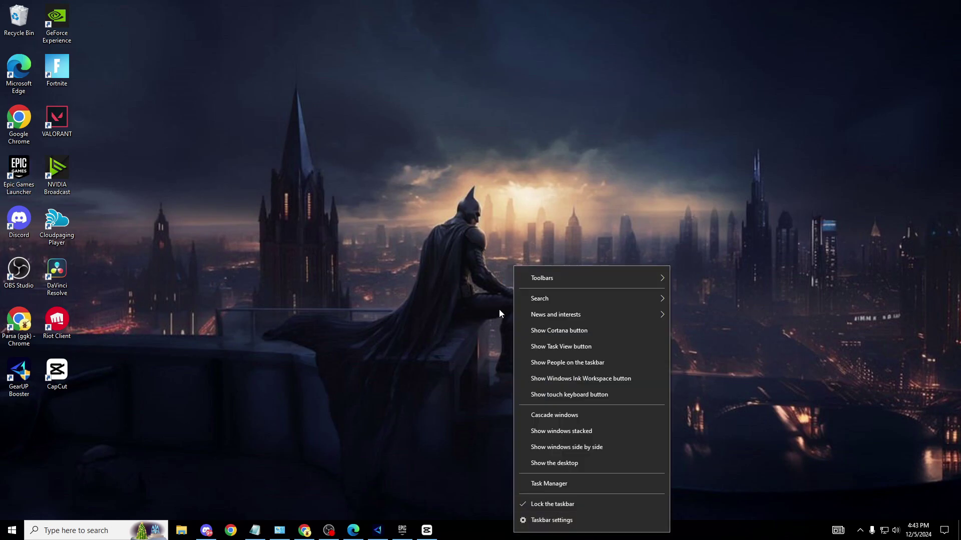
pyautogui.click(555, 483)
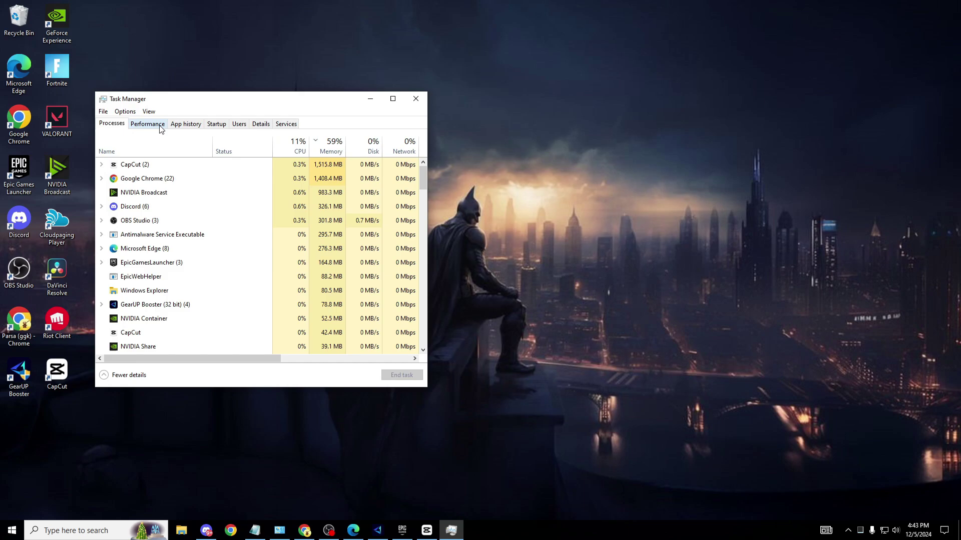
pyautogui.click(148, 124)
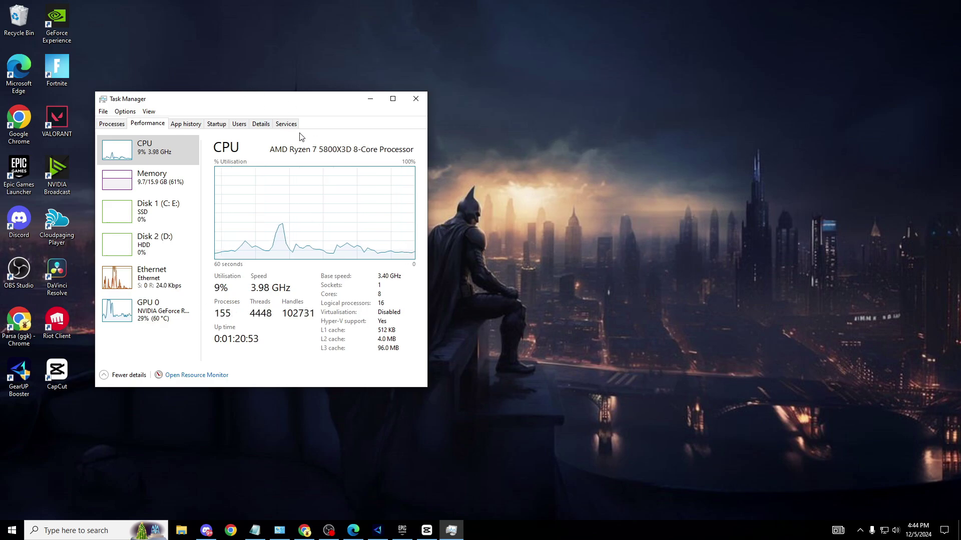
pyautogui.click(286, 124)
pyautogui.moveTo(422, 151)
pyautogui.mouseDown()
pyautogui.moveTo(423, 358)
pyautogui.moveTo(424, 143)
pyautogui.mouseUp()
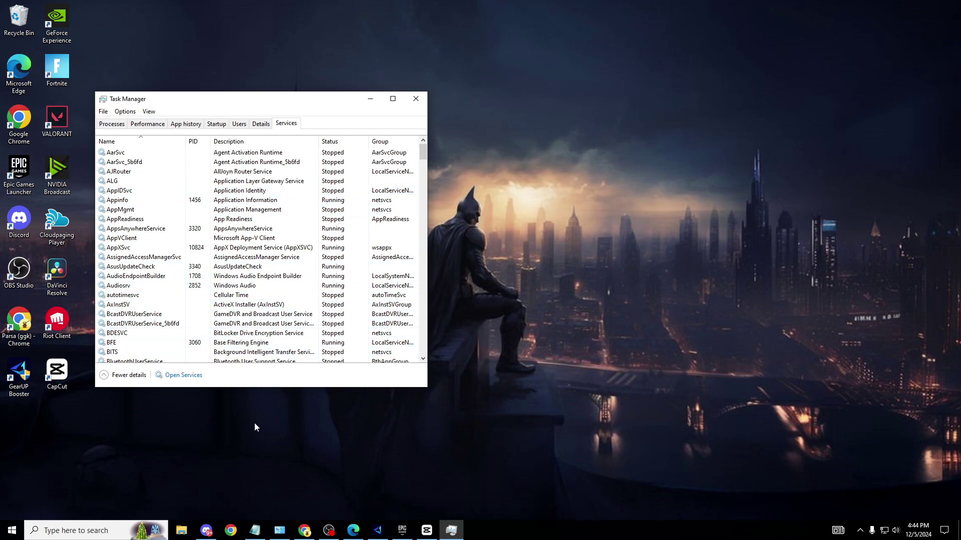
pyautogui.click(206, 530)
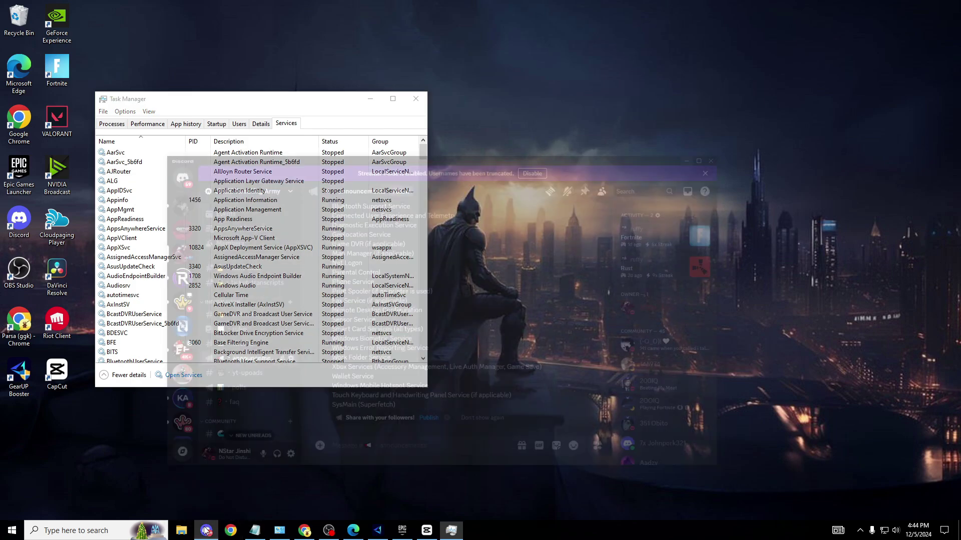
pyautogui.scroll(5, 264, 319)
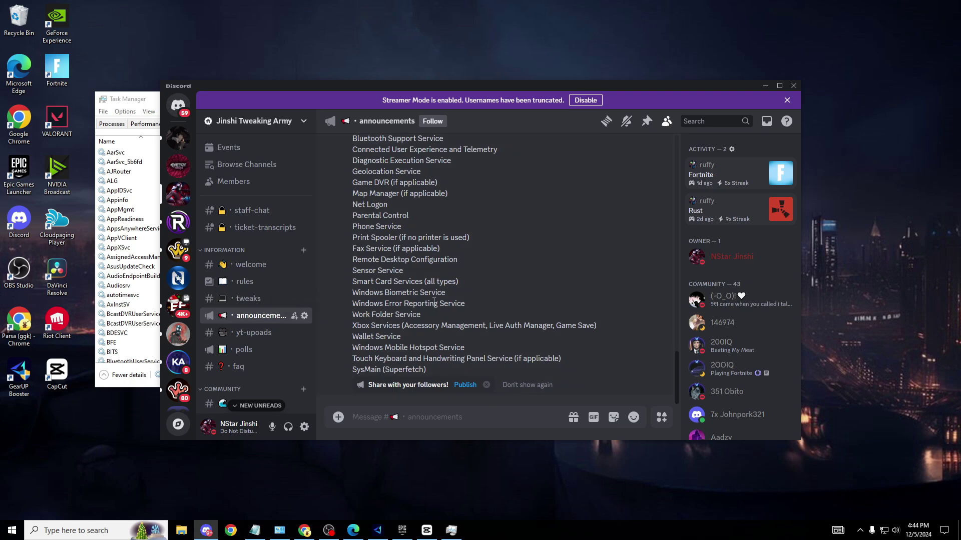
pyautogui.scroll(3, 441, 279)
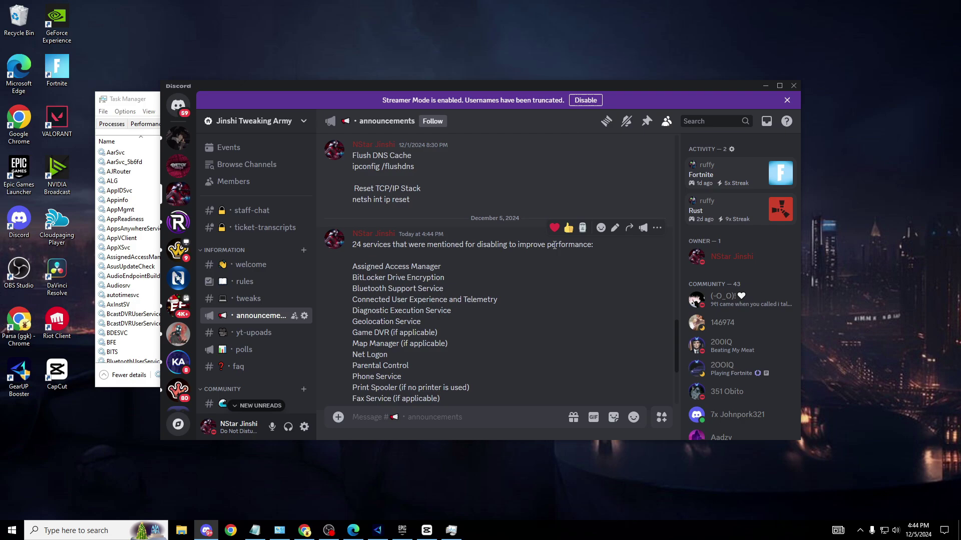
pyautogui.scroll(-2, 421, 259)
pyautogui.moveTo(348, 170); pyautogui.dragTo(403, 338)
pyautogui.scroll(-1, 469, 336)
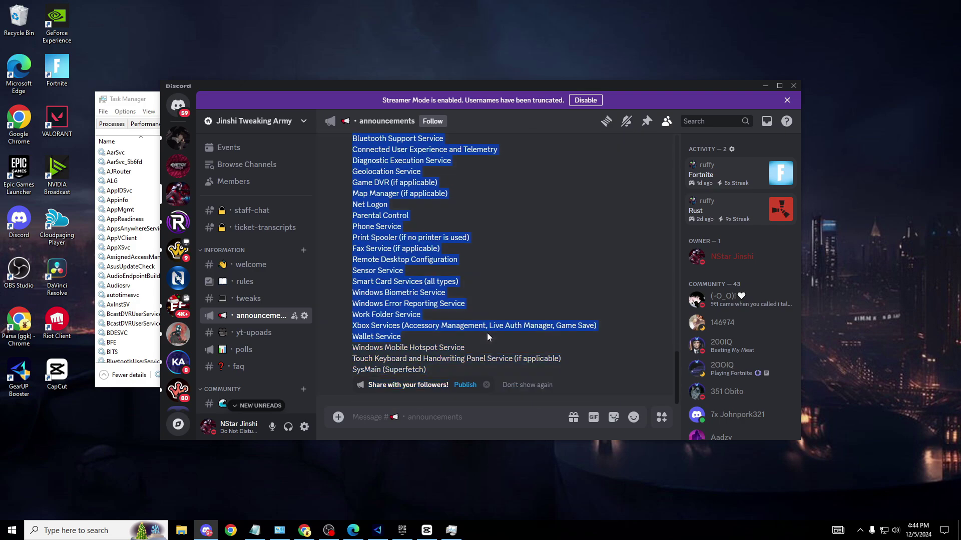
pyautogui.click(405, 289)
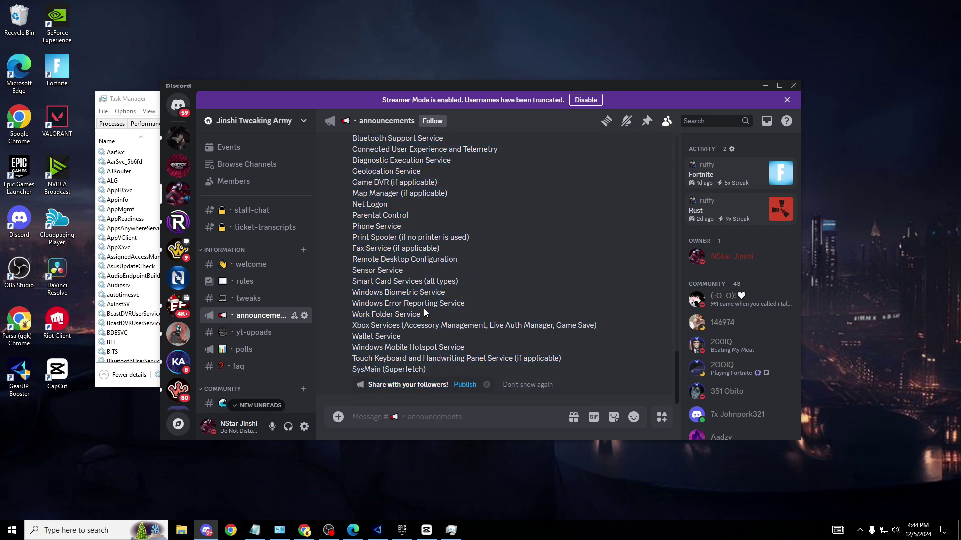
pyautogui.scroll(1, 425, 309)
pyautogui.scroll(-1, 260, 350)
pyautogui.click(248, 353)
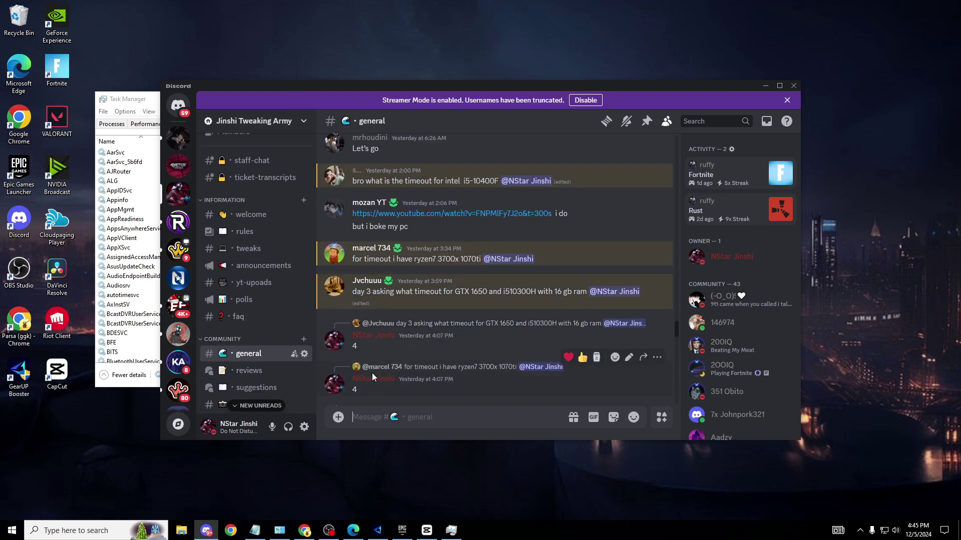
pyautogui.scroll(1, 422, 341)
pyautogui.scroll(3, 422, 340)
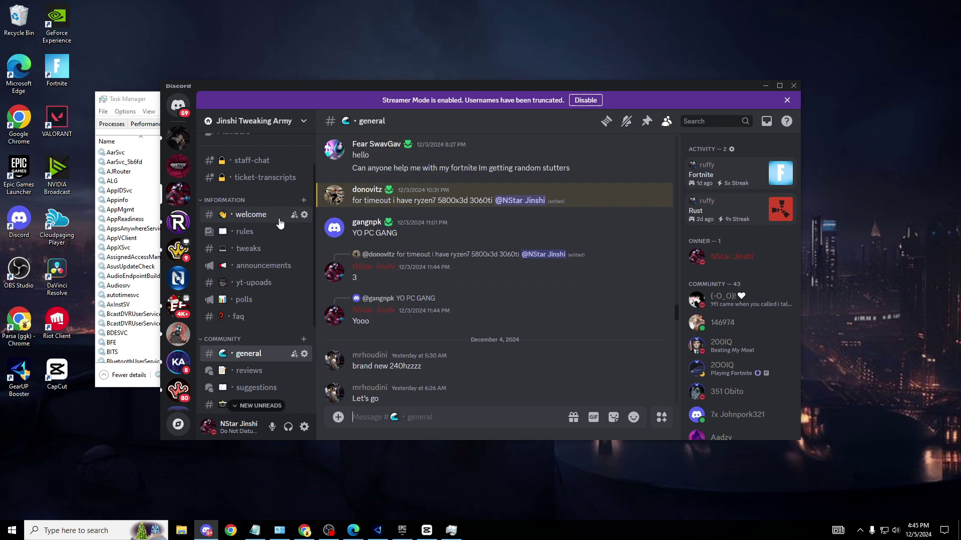
pyautogui.click(255, 214)
pyautogui.scroll(15, 480, 360)
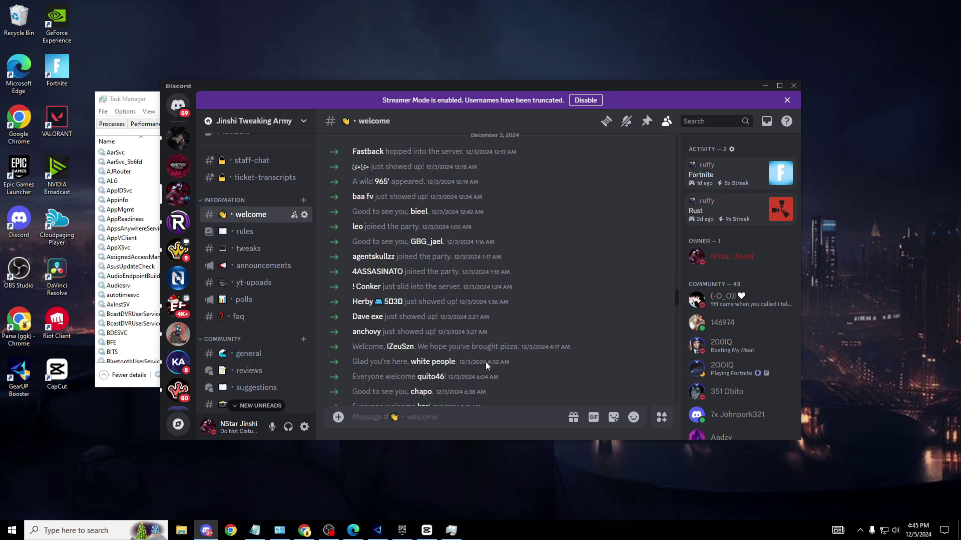
pyautogui.scroll(15, 489, 362)
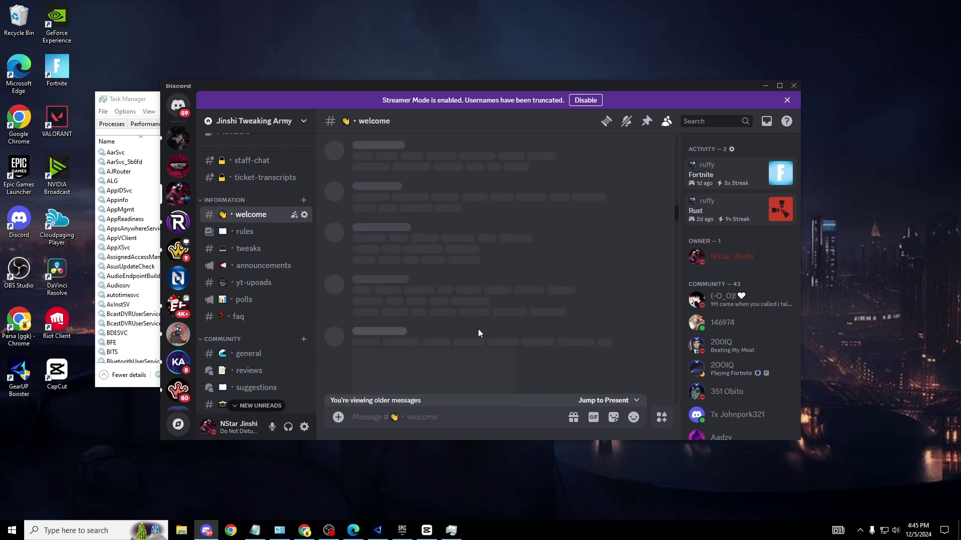
pyautogui.scroll(-10, 479, 324)
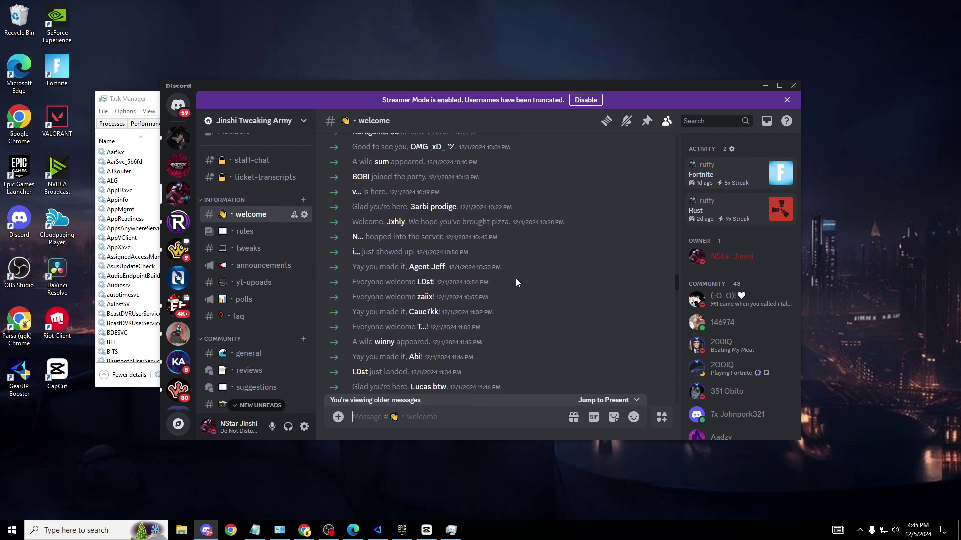
pyautogui.click(793, 85)
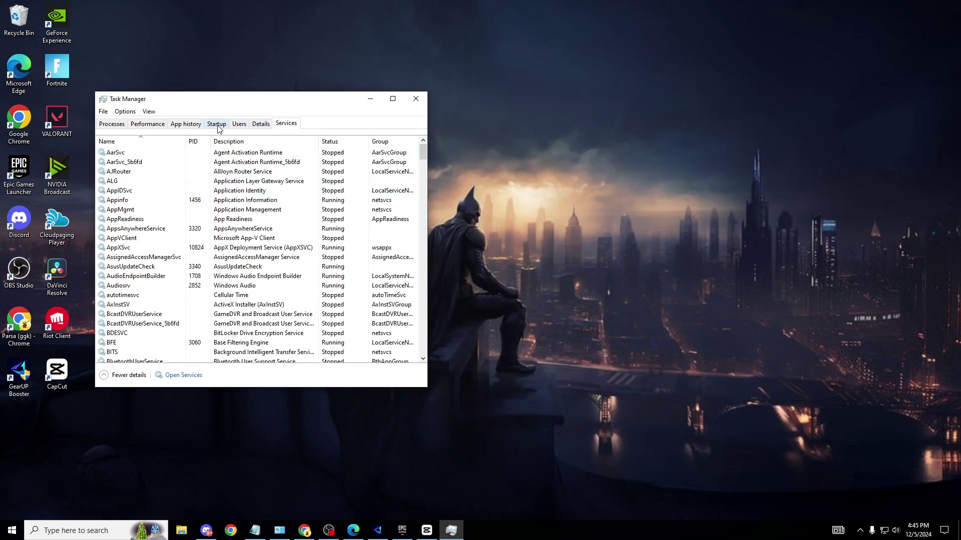
# Step: Launch the full Services console from Task Manager's Services tab and look over the list
pyautogui.click(176, 376)
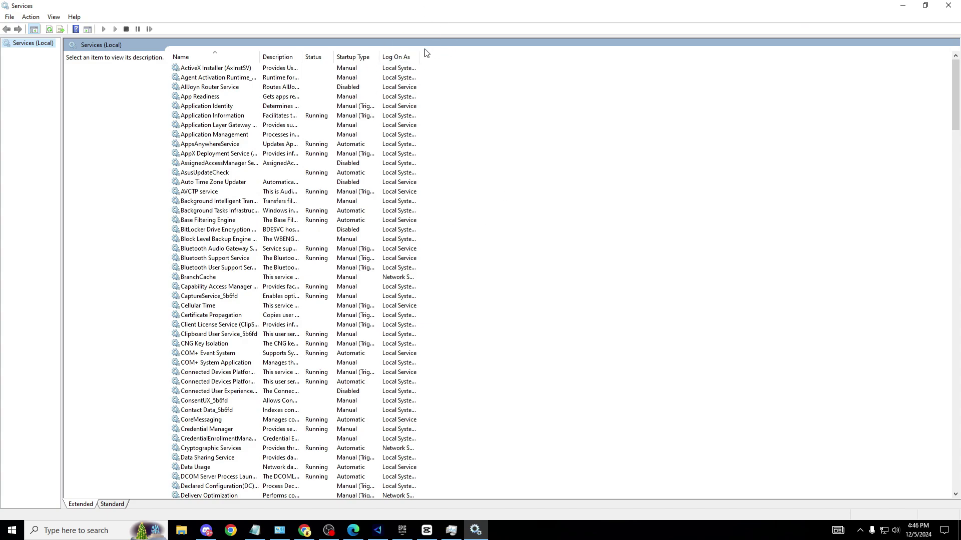
pyautogui.scroll(-2, 203, 196)
pyautogui.scroll(2, 204, 196)
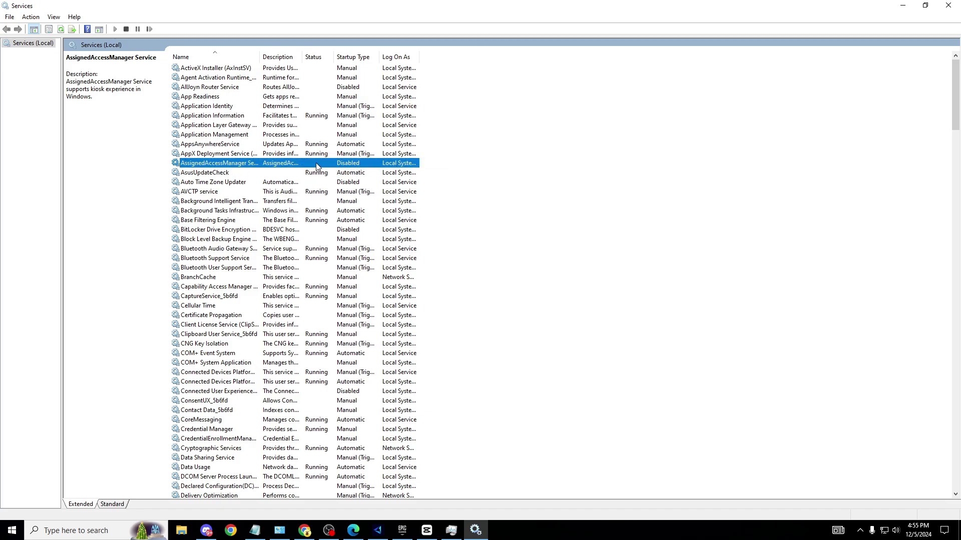
# Step: Set the AssignedAccessManager Service startup type to Disabled and apply it
pyautogui.rightClick(316, 166)
pyautogui.click(323, 257)
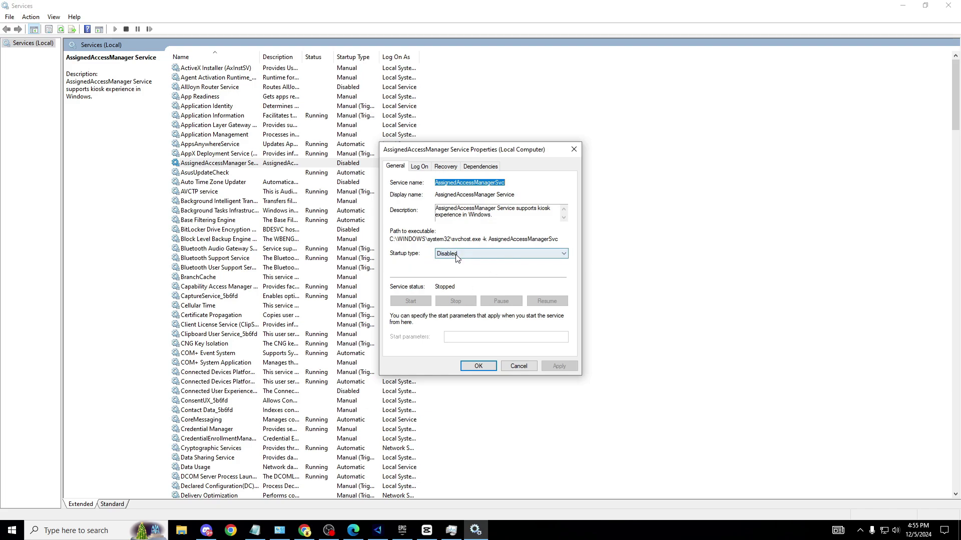
pyautogui.click(478, 254)
pyautogui.click(454, 287)
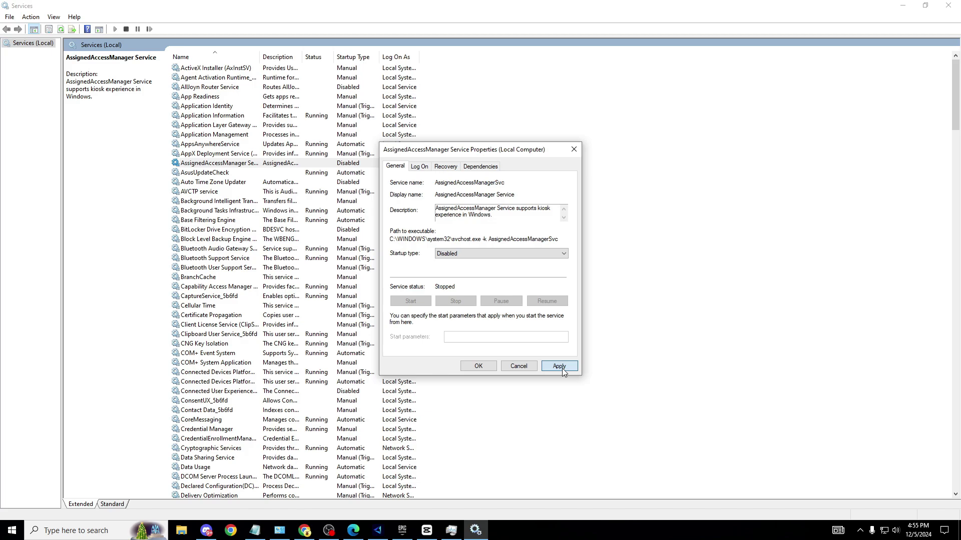
pyautogui.click(560, 368)
pyautogui.click(489, 367)
# Step: Reopen AssignedAccessManager Service properties and reapply Disabled to confirm the setting stuck
pyautogui.rightClick(336, 161)
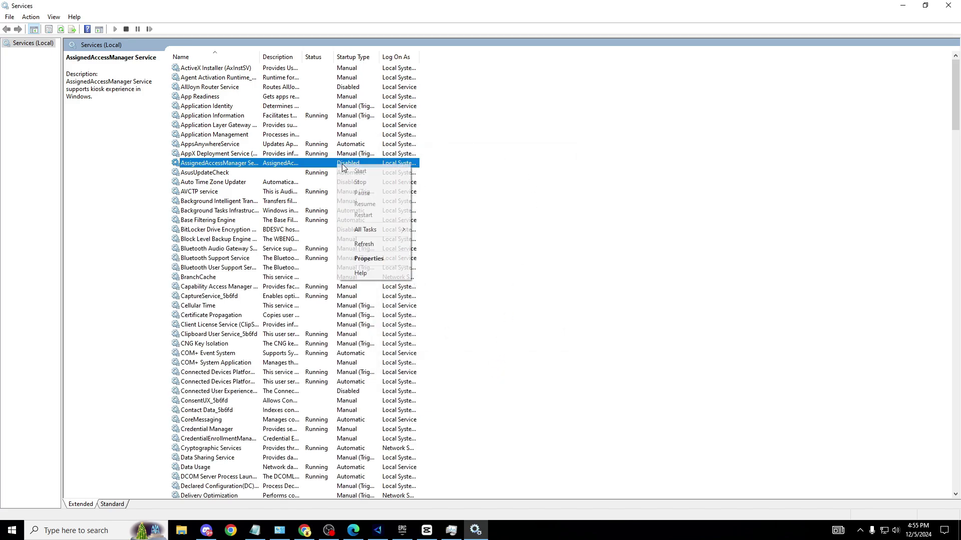
pyautogui.click(358, 258)
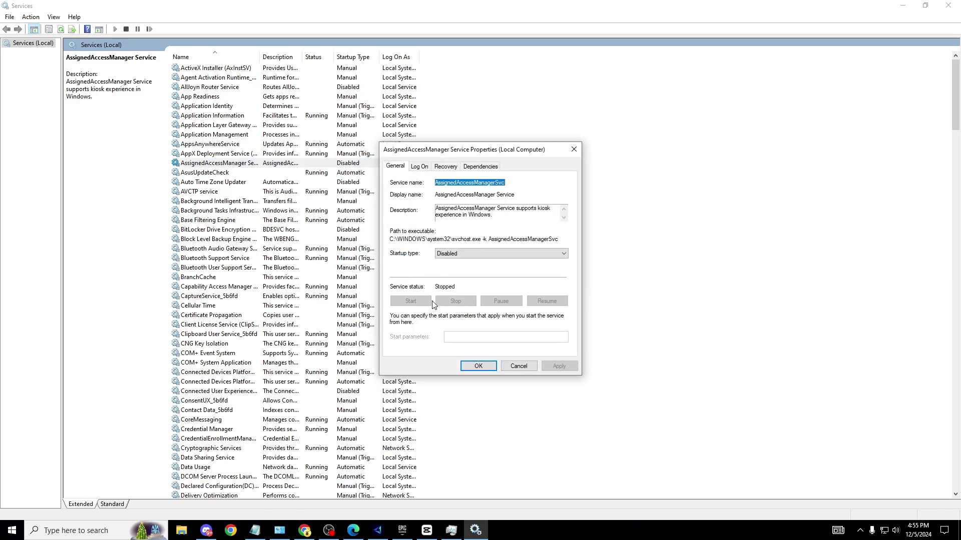
pyautogui.click(463, 254)
pyautogui.click(463, 284)
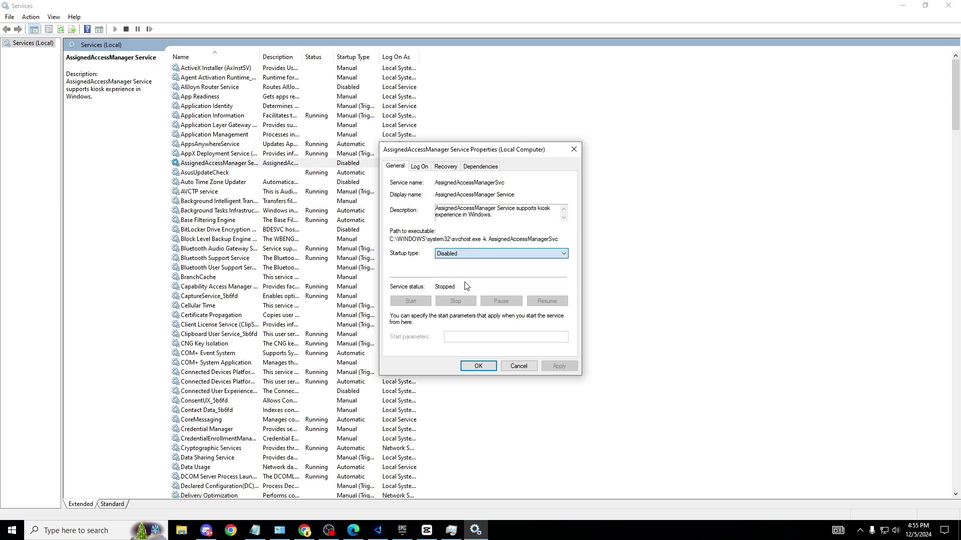
pyautogui.click(558, 366)
pyautogui.click(487, 366)
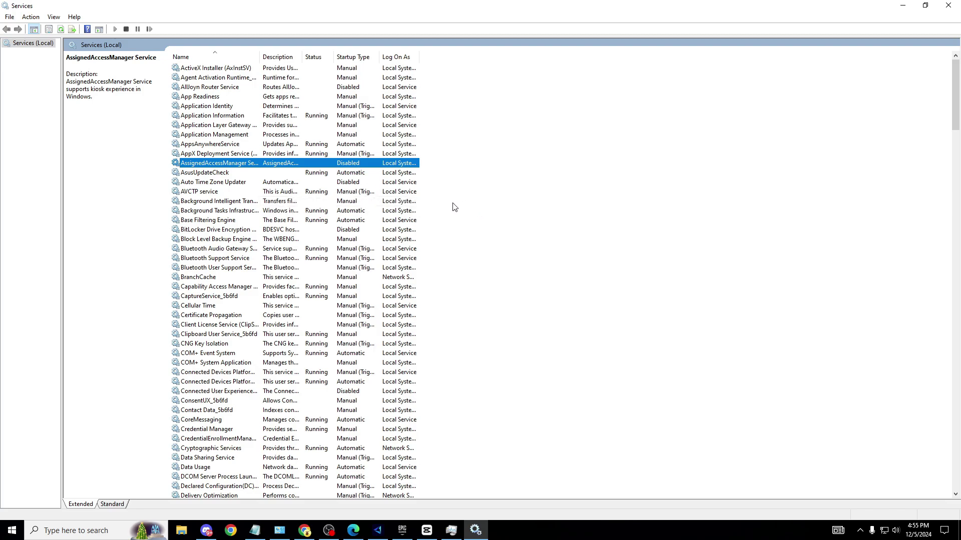
pyautogui.click(246, 230)
pyautogui.rightClick(245, 232)
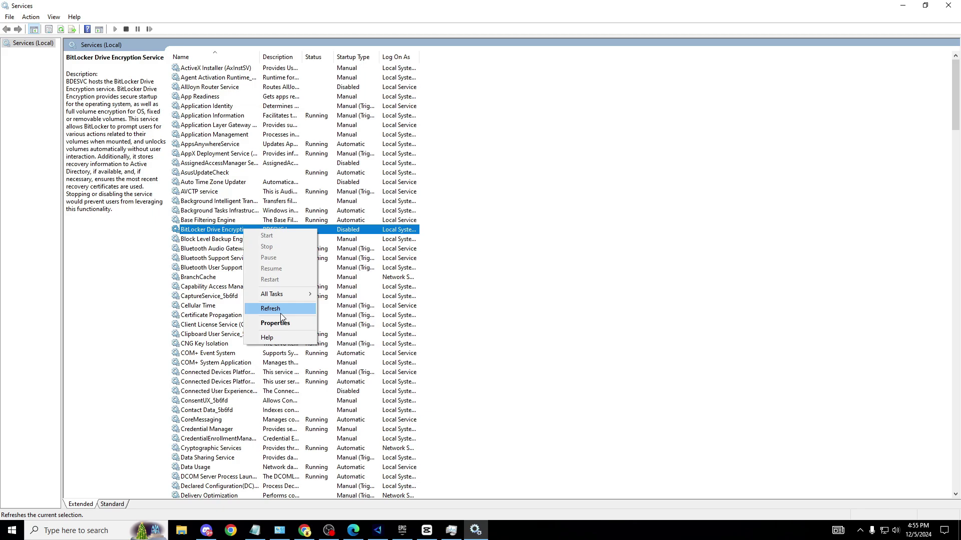
pyautogui.click(272, 325)
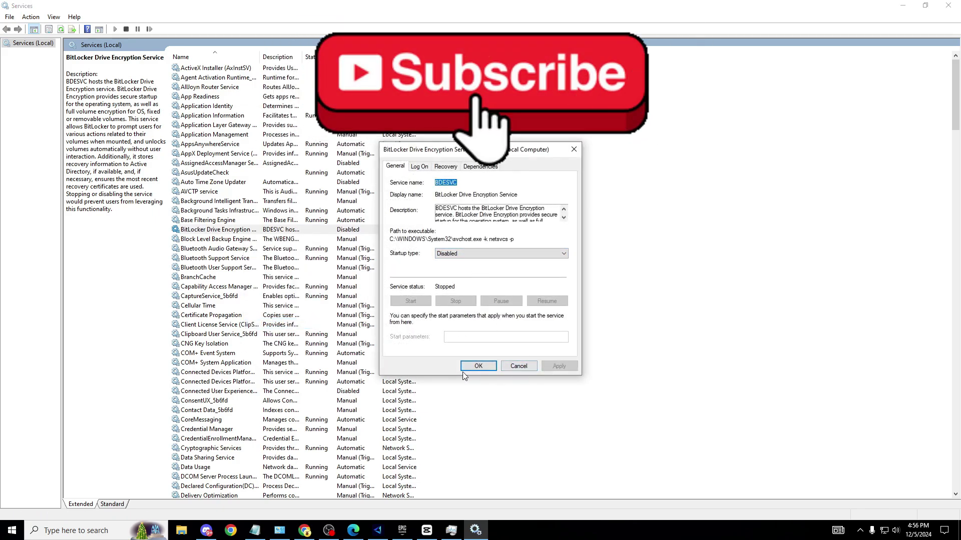
pyautogui.click(478, 365)
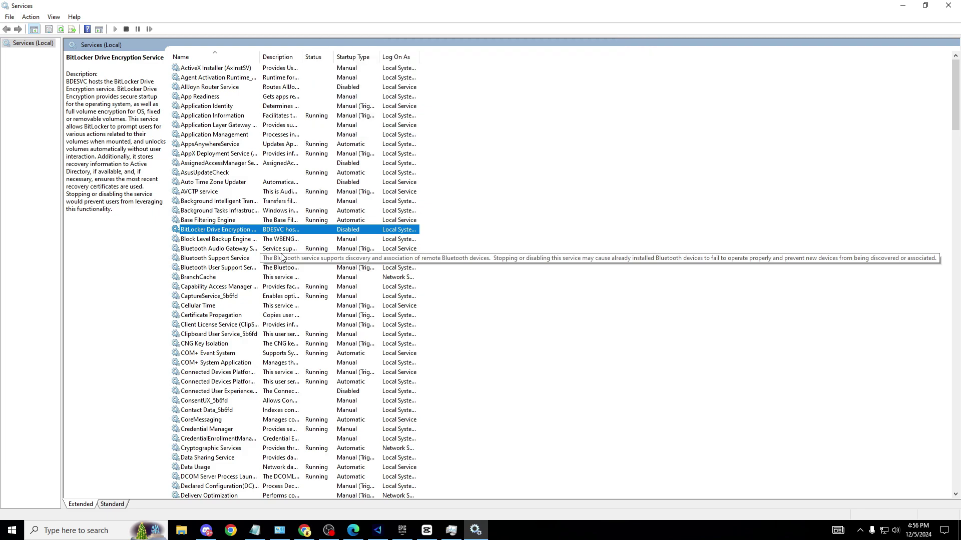
pyautogui.click(245, 260)
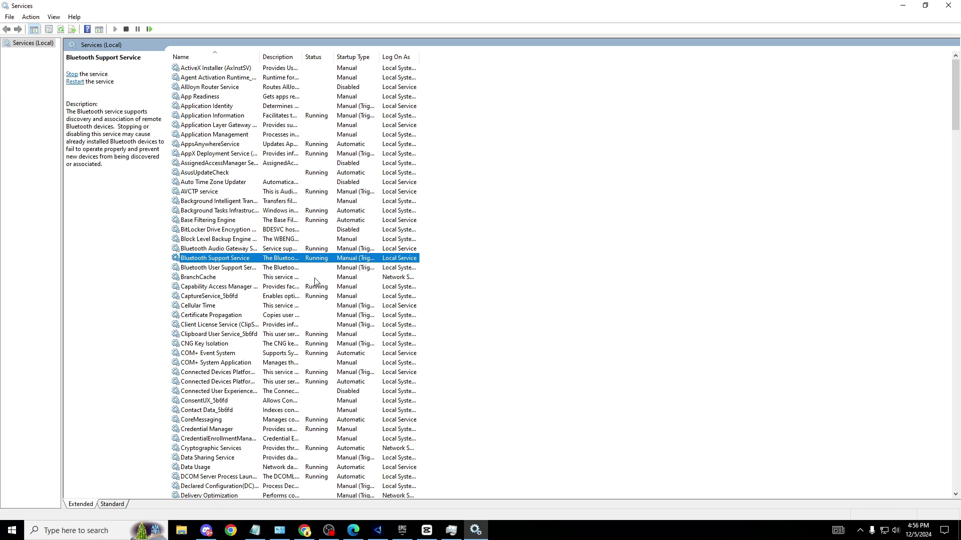
pyautogui.rightClick(324, 260)
pyautogui.click(345, 352)
pyautogui.click(476, 254)
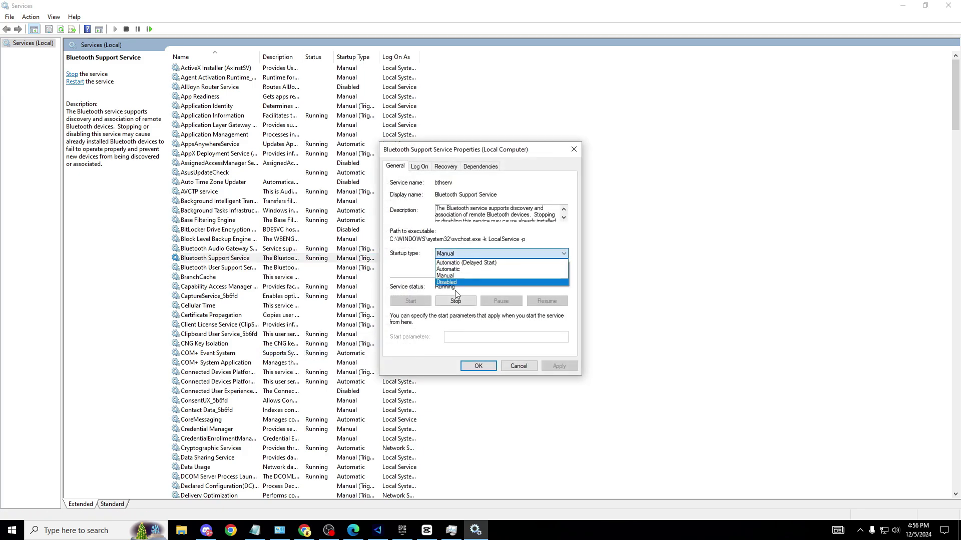
pyautogui.click(476, 276)
pyautogui.click(574, 150)
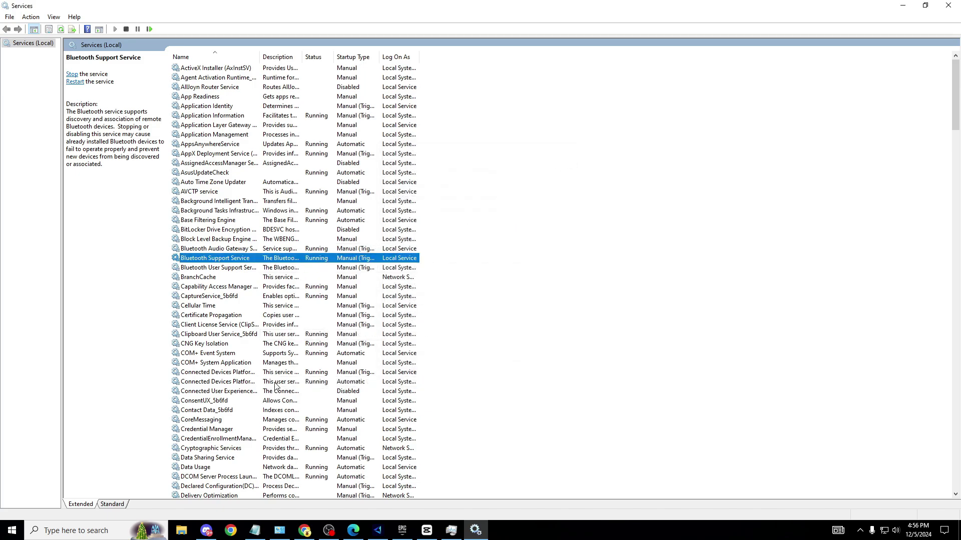
# Step: Open the Connected User Experiences and Telemetry service properties to check its Disabled startup type
pyautogui.click(314, 392)
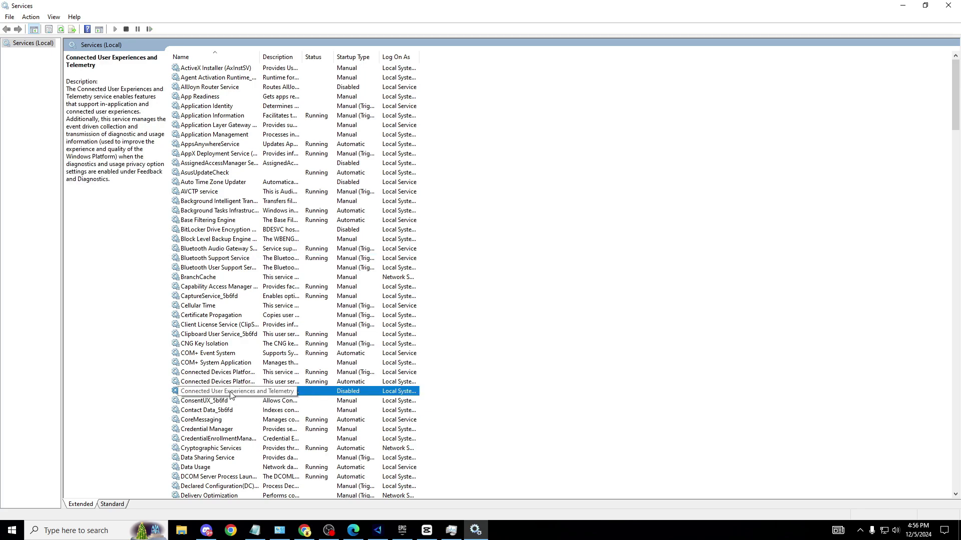
pyautogui.rightClick(301, 390)
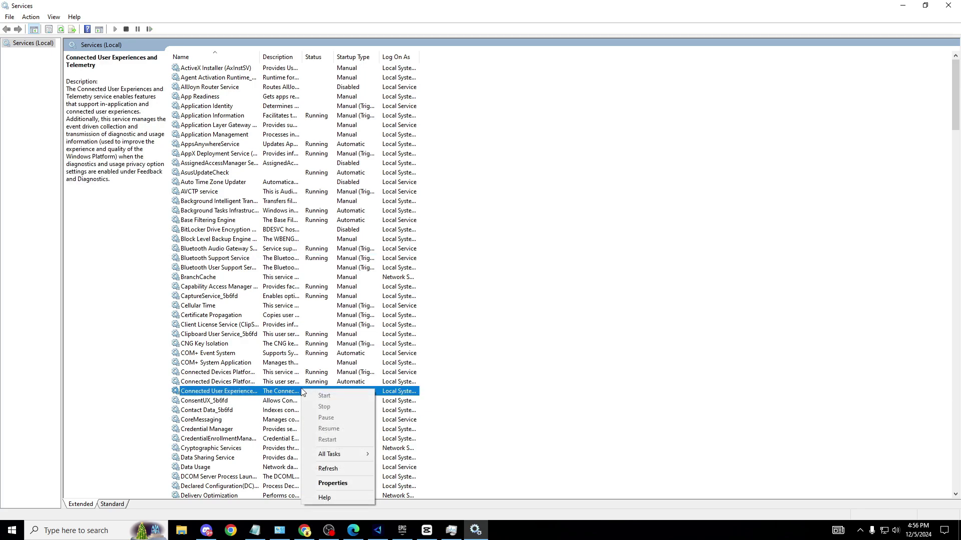
pyautogui.click(323, 479)
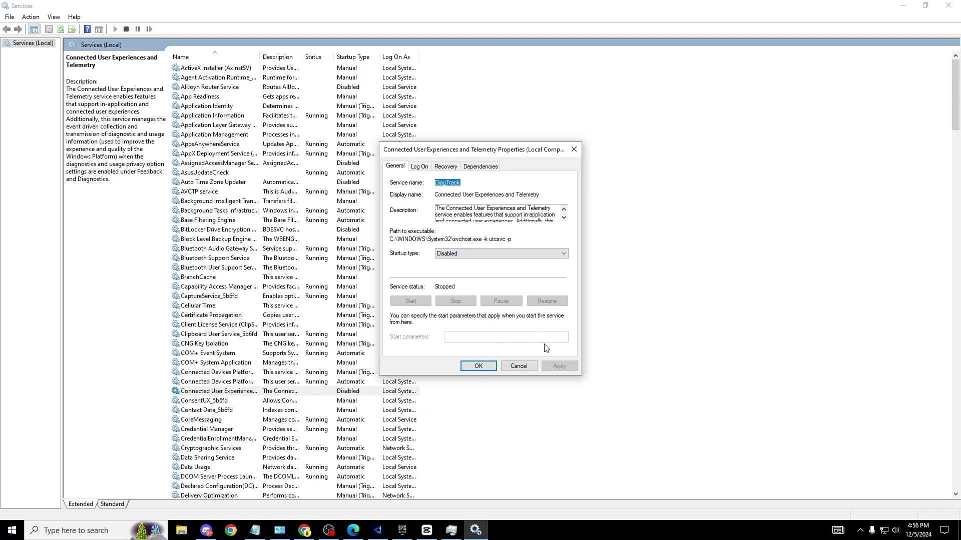
# Step: Close the telemetry properties and locate the Diagnostic Execution Service in the list
pyautogui.click(478, 366)
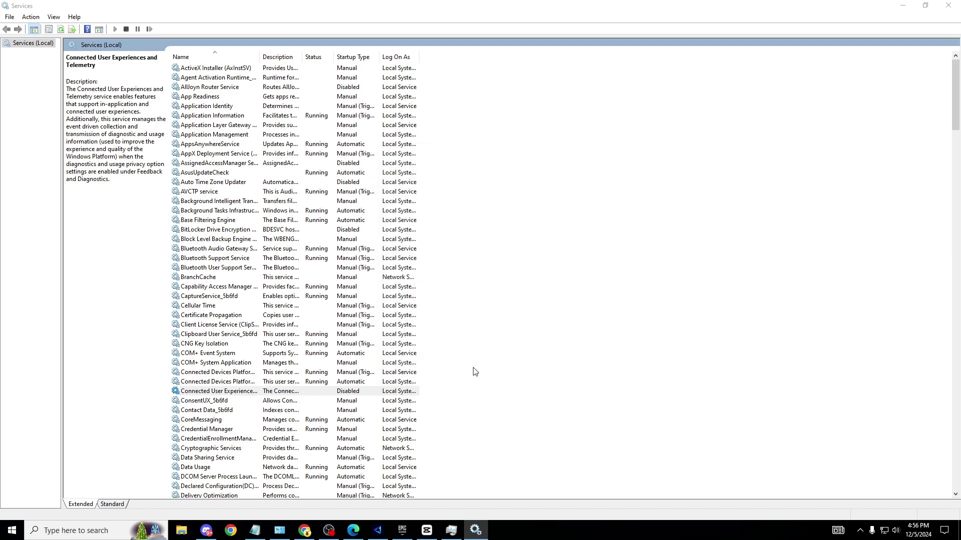
pyautogui.scroll(-1, 372, 368)
pyautogui.scroll(-3, 284, 357)
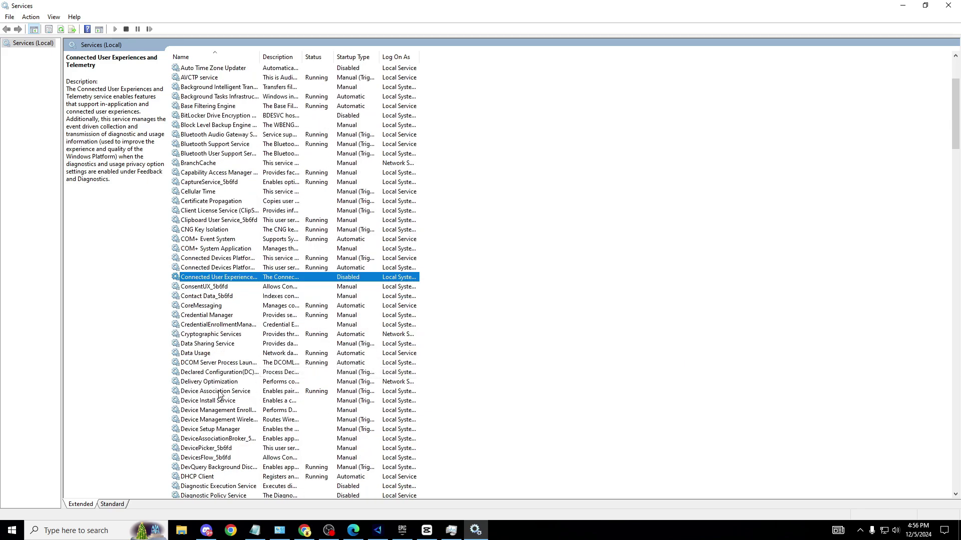
pyautogui.scroll(-1, 249, 396)
pyautogui.click(289, 458)
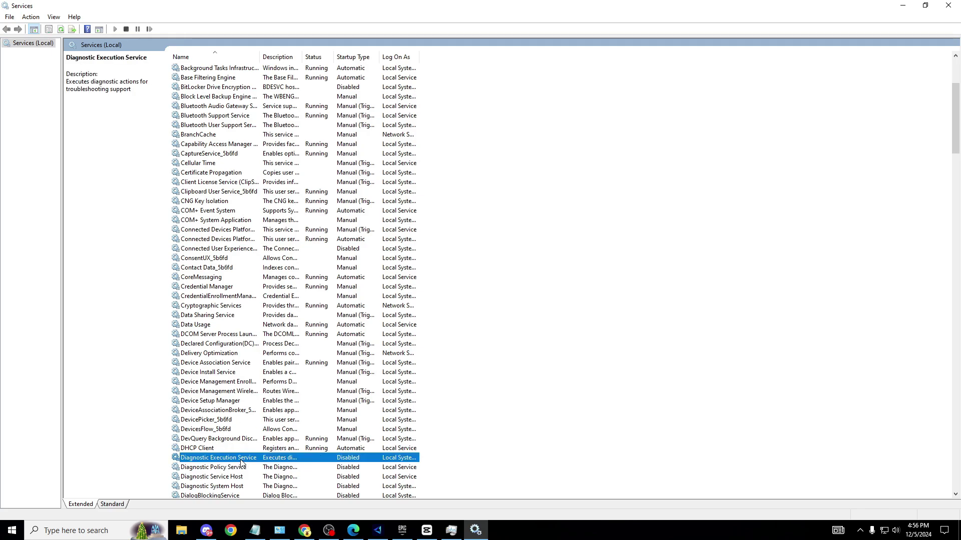
# Step: Check Diagnostic Policy Service, Diagnostic Service Host, Diagnostic System Host and DialogBlockingService are Disabled
pyautogui.scroll(-1, 267, 447)
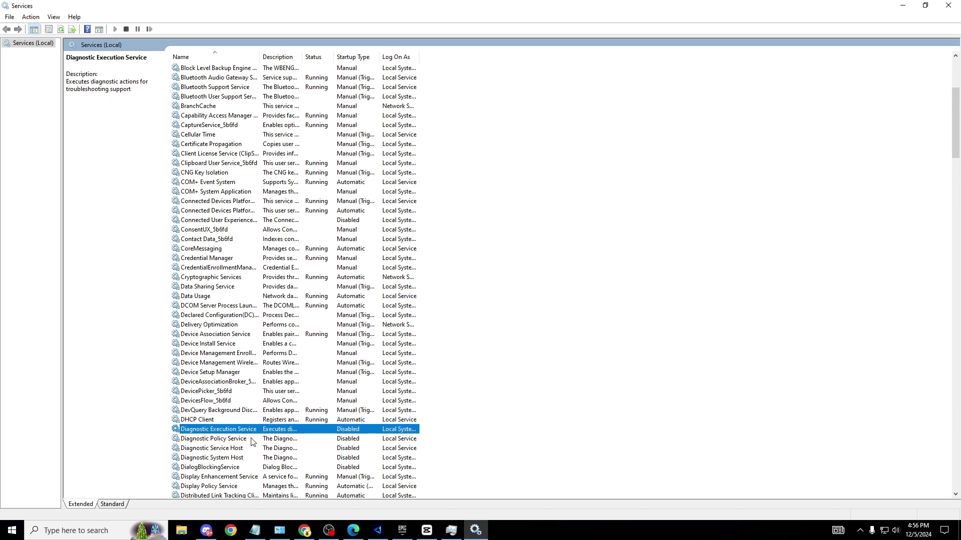
pyautogui.click(245, 439)
pyautogui.click(236, 448)
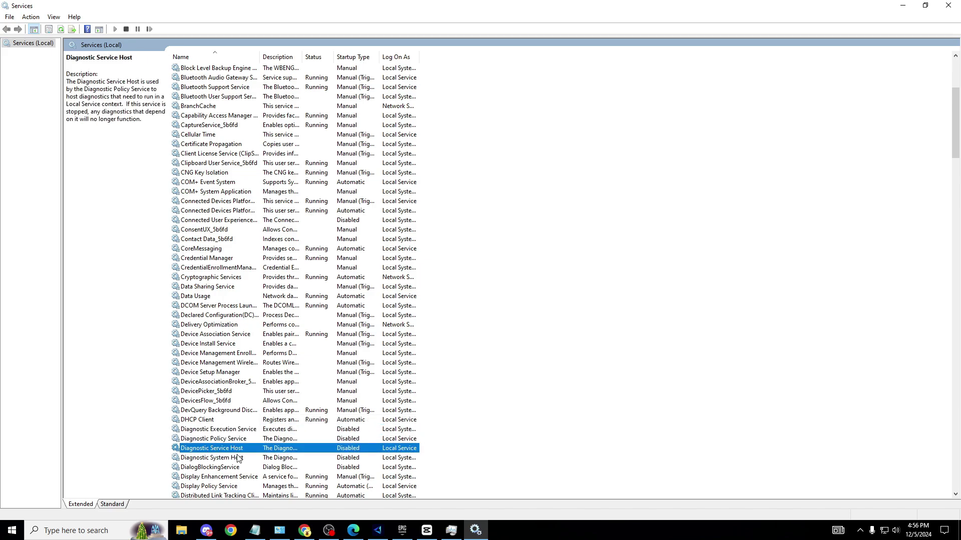
pyautogui.click(215, 458)
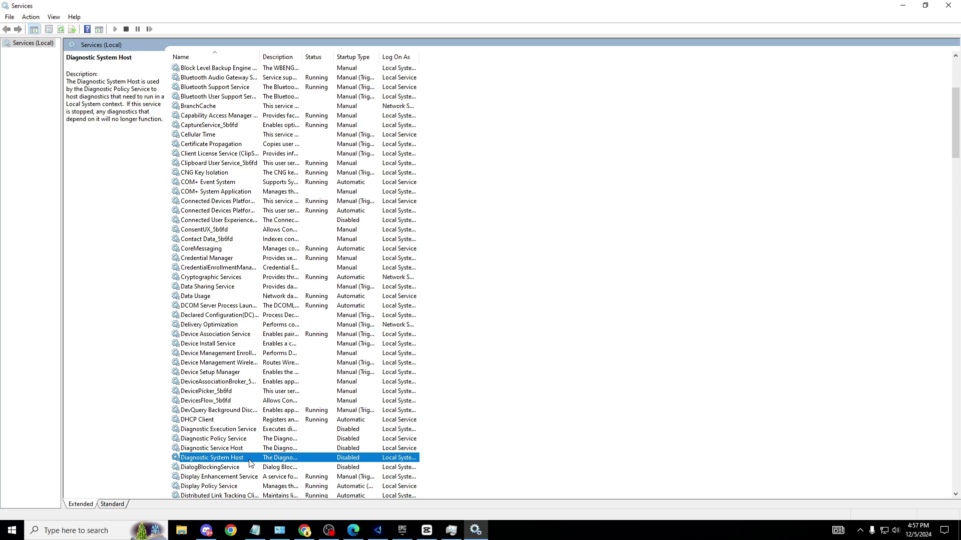
pyautogui.click(207, 467)
pyautogui.scroll(-3, 207, 467)
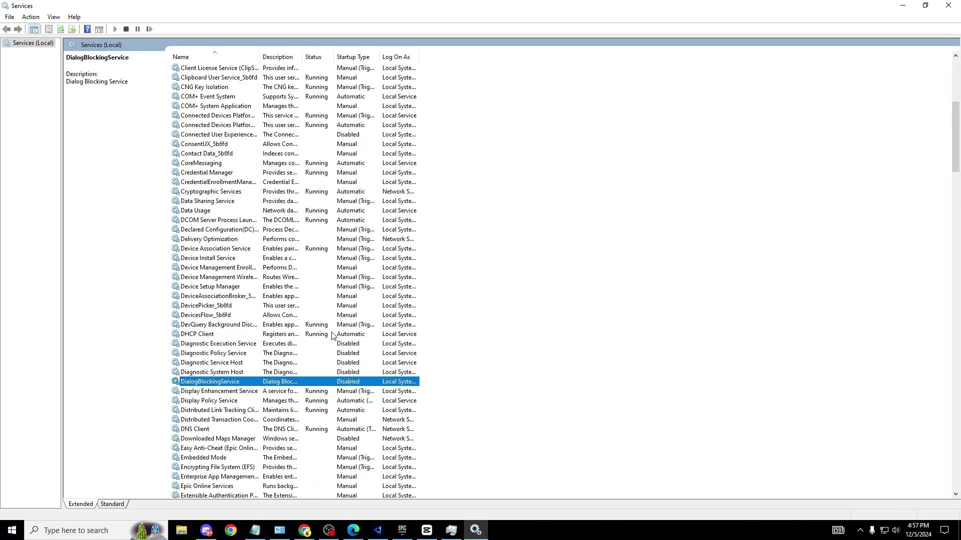
pyautogui.scroll(-5, 331, 341)
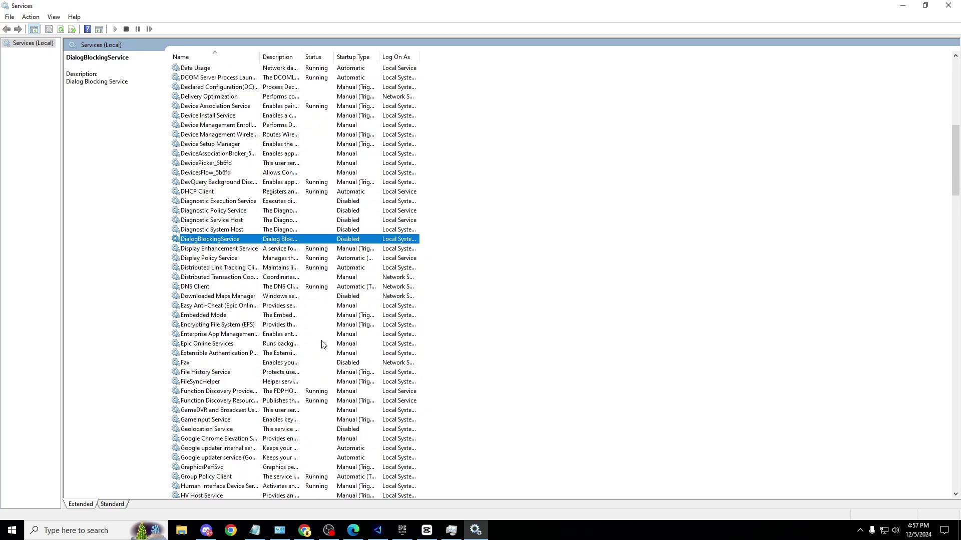
pyautogui.click(356, 429)
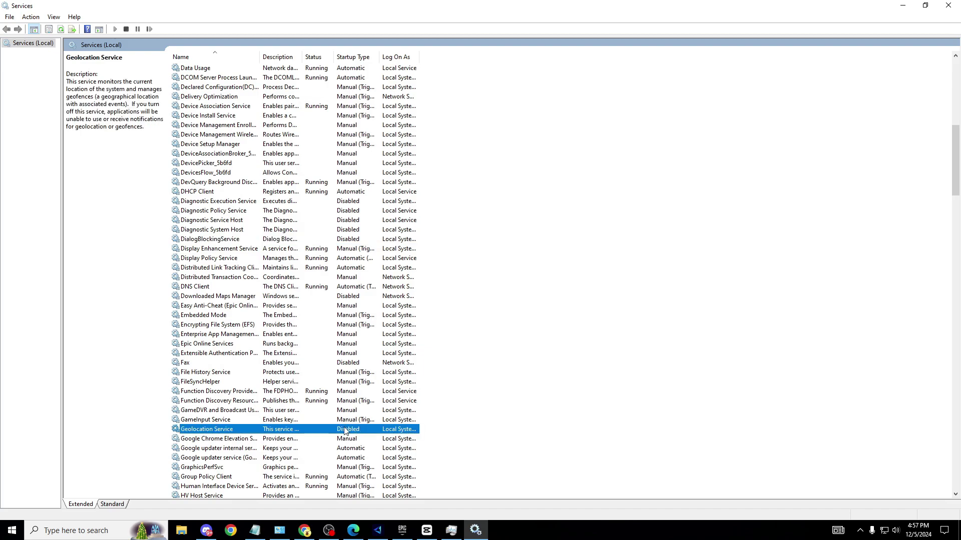
pyautogui.rightClick(251, 430)
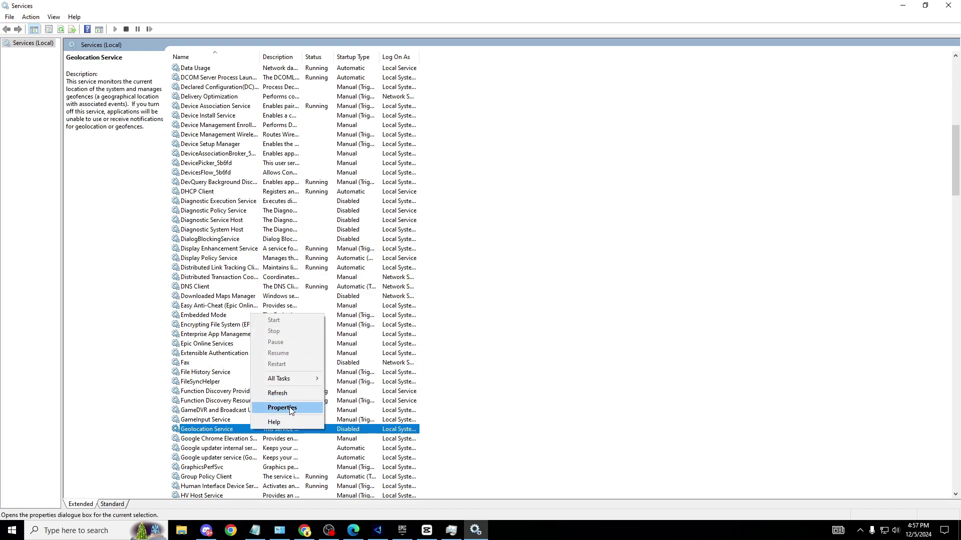
pyautogui.click(296, 408)
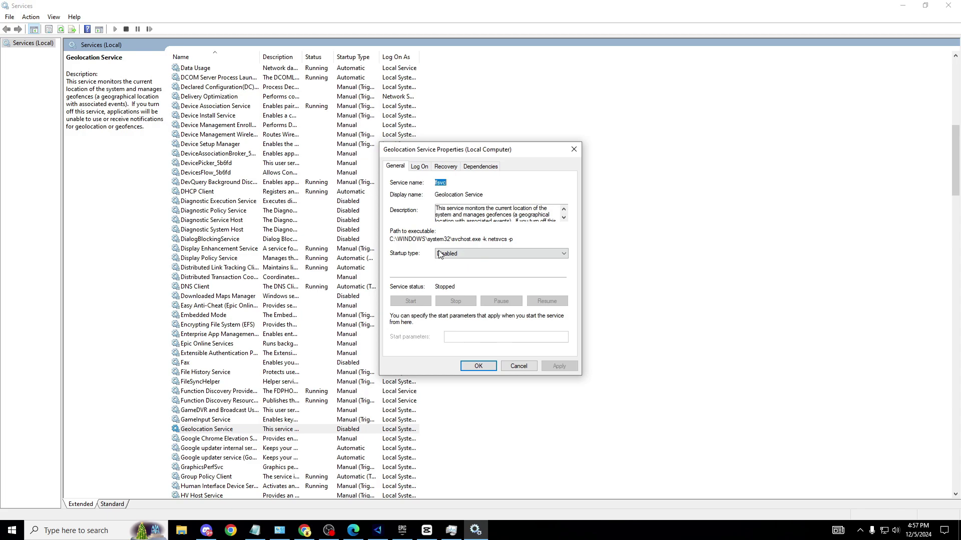
pyautogui.click(496, 366)
pyautogui.scroll(-3, 331, 362)
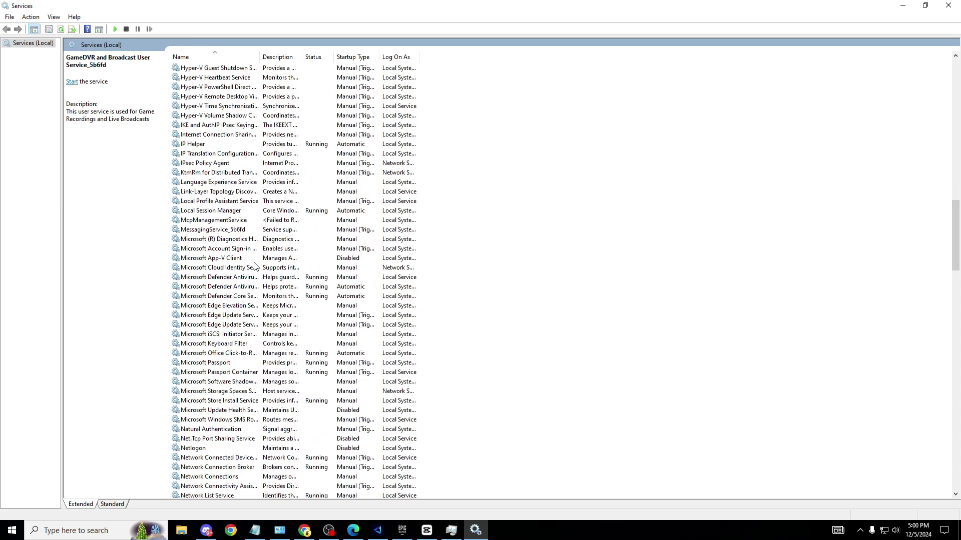
pyautogui.scroll(7, 258, 276)
pyautogui.scroll(-7, 259, 279)
pyautogui.scroll(-9, 258, 278)
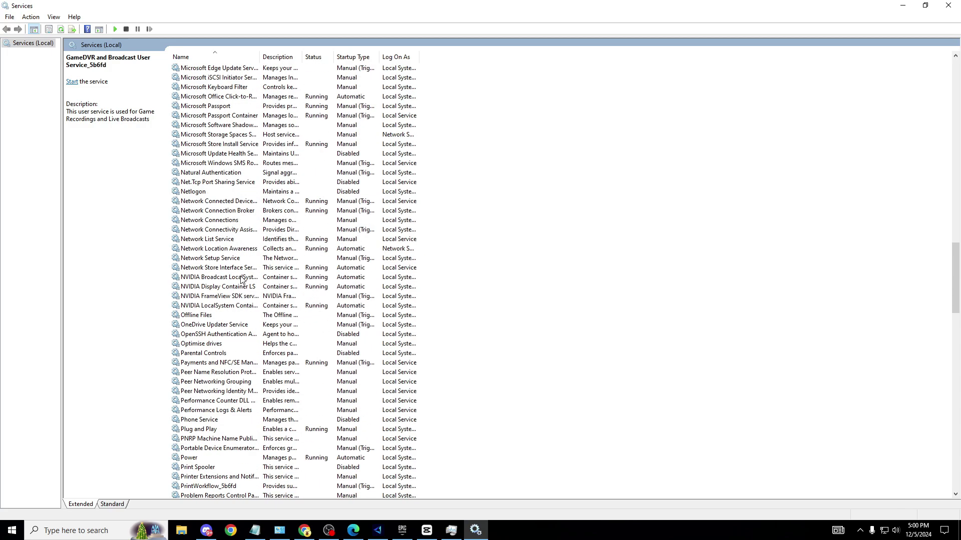
pyautogui.click(291, 193)
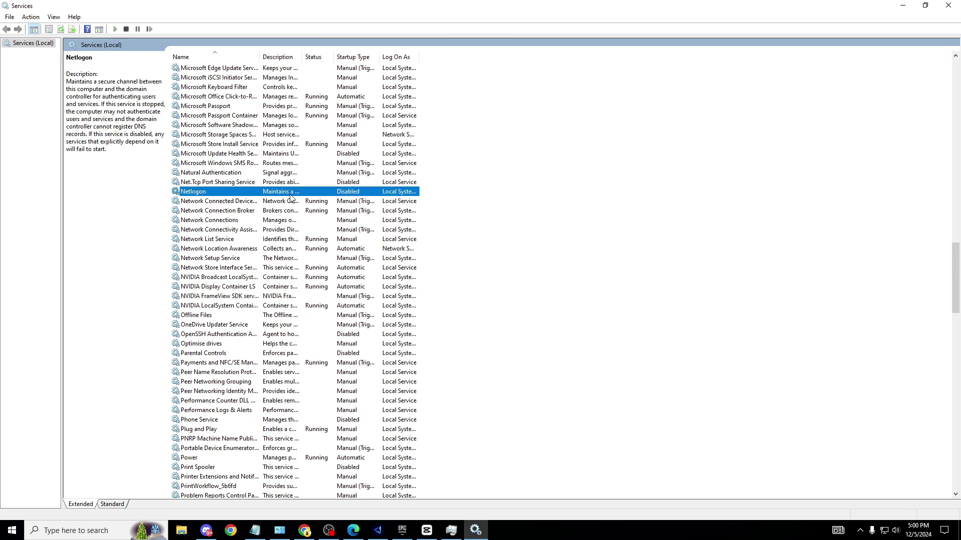
pyautogui.rightClick(212, 196)
pyautogui.click(262, 284)
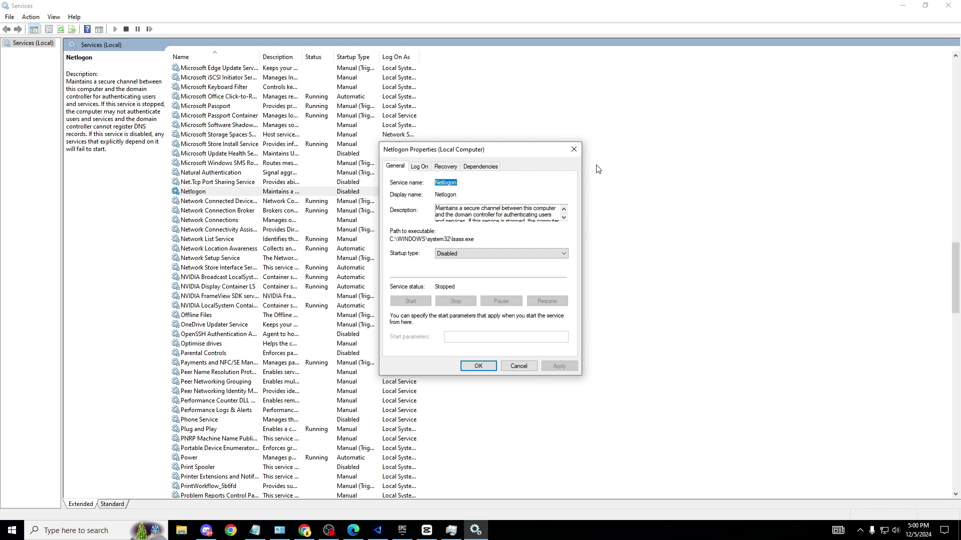
pyautogui.click(573, 150)
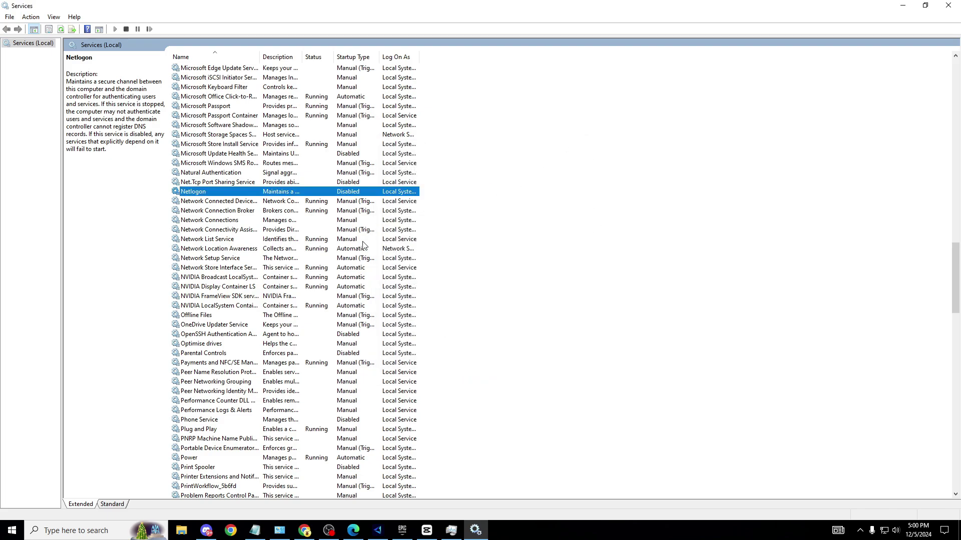
pyautogui.click(278, 354)
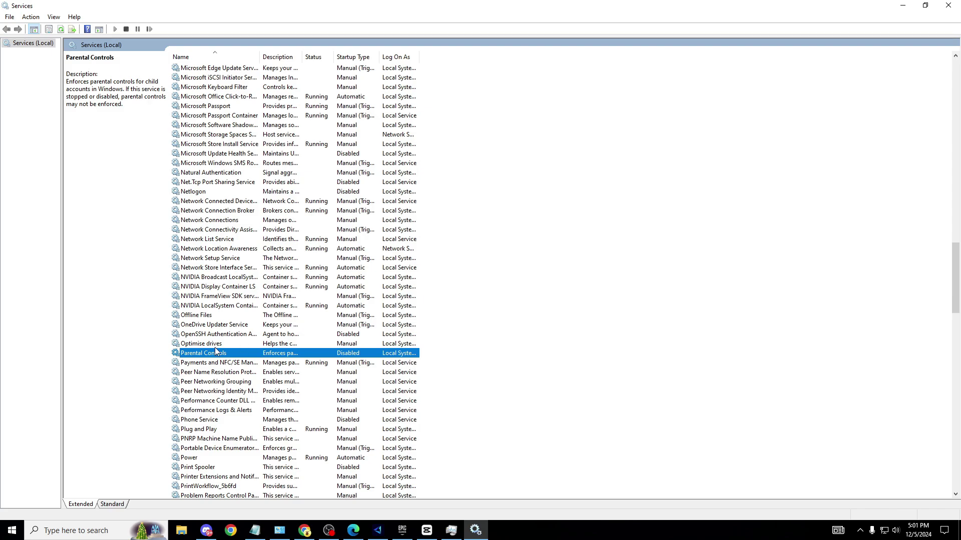
pyautogui.rightClick(346, 354)
pyautogui.click(499, 367)
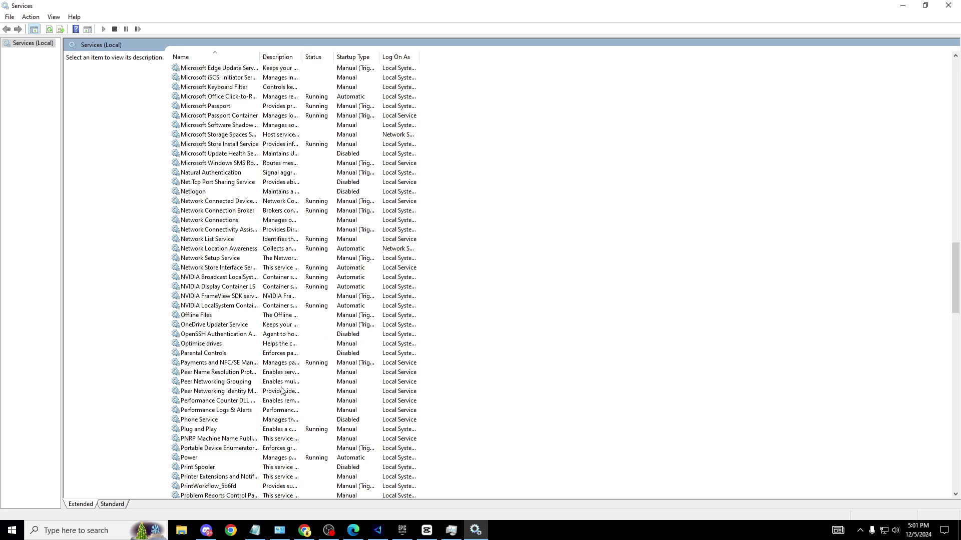
pyautogui.scroll(-1, 282, 396)
pyautogui.click(276, 438)
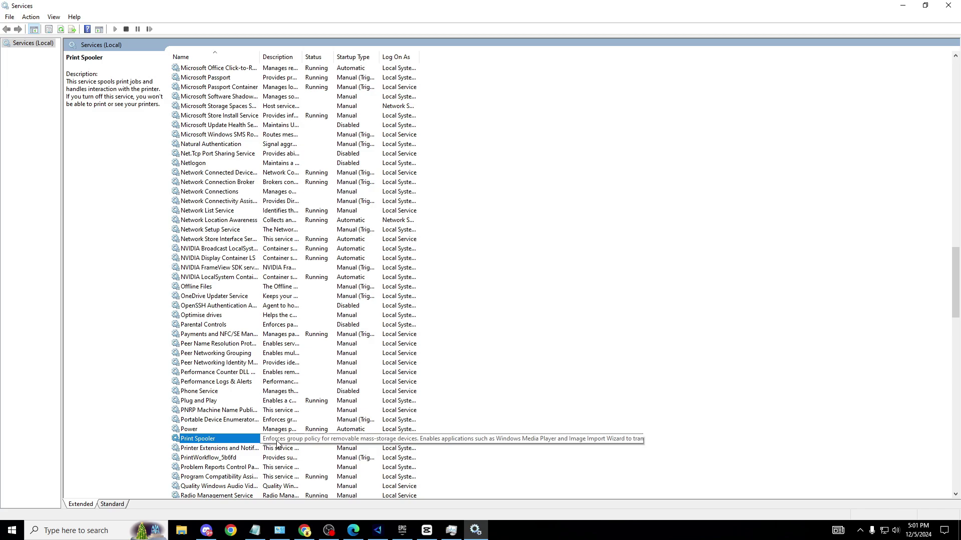
pyautogui.rightClick(279, 439)
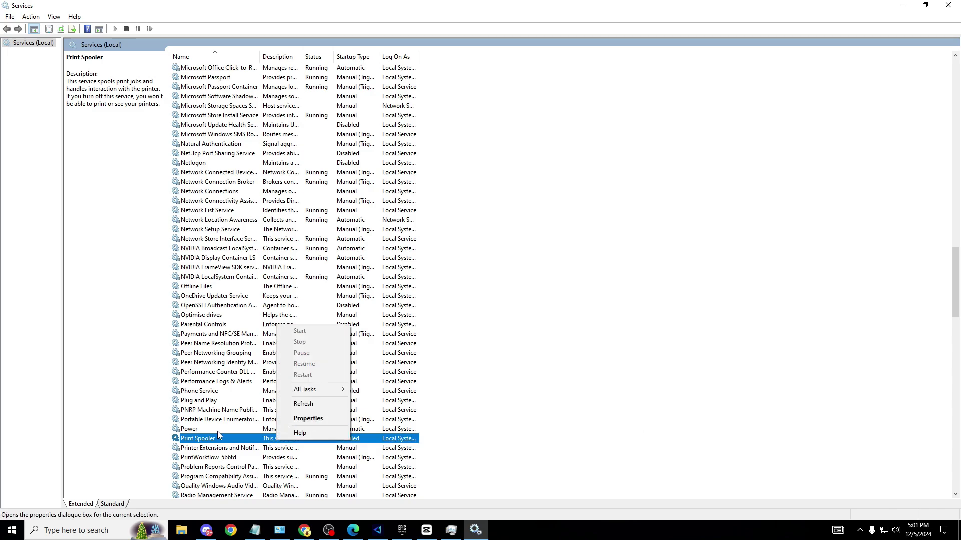
pyautogui.click(309, 419)
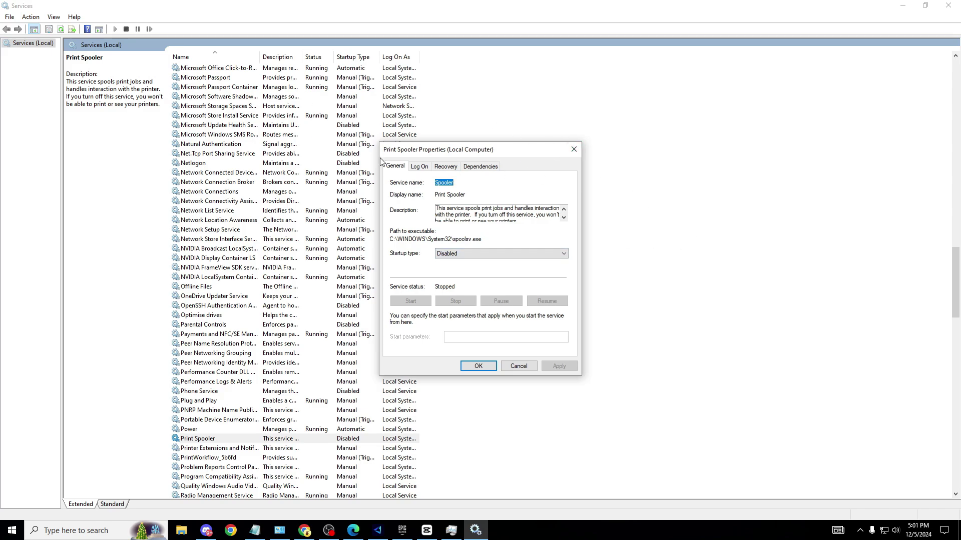
pyautogui.click(575, 150)
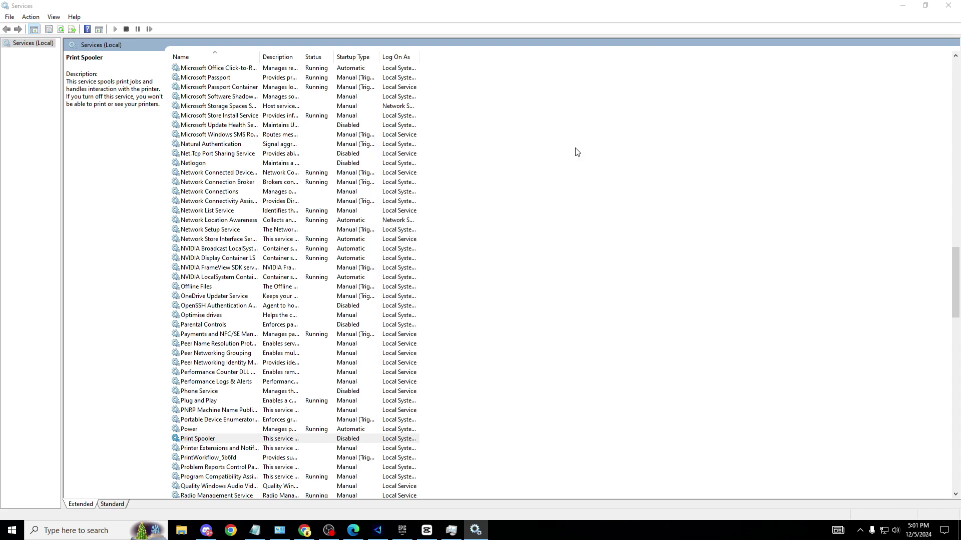
pyautogui.scroll(18, 326, 294)
pyautogui.click(267, 145)
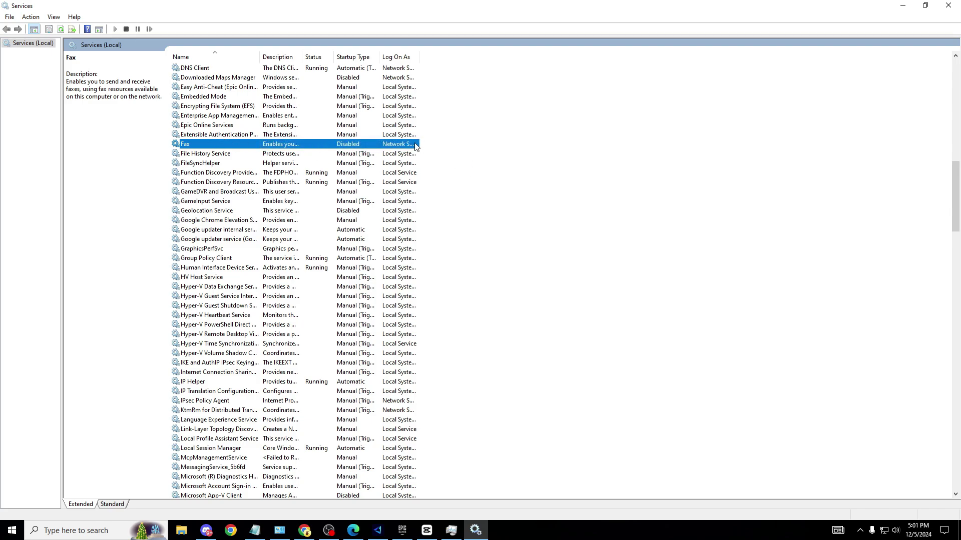
pyautogui.rightClick(321, 143)
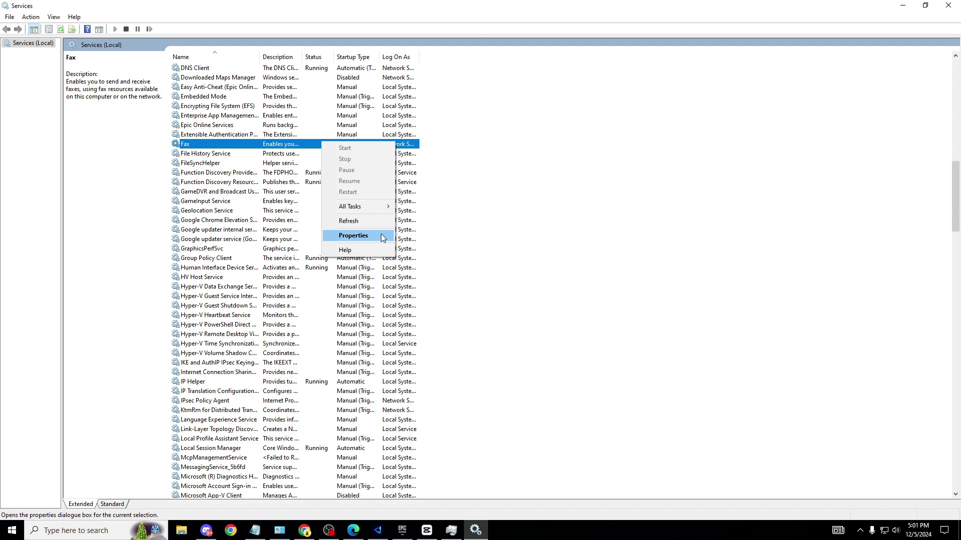
pyautogui.click(382, 236)
pyautogui.click(580, 149)
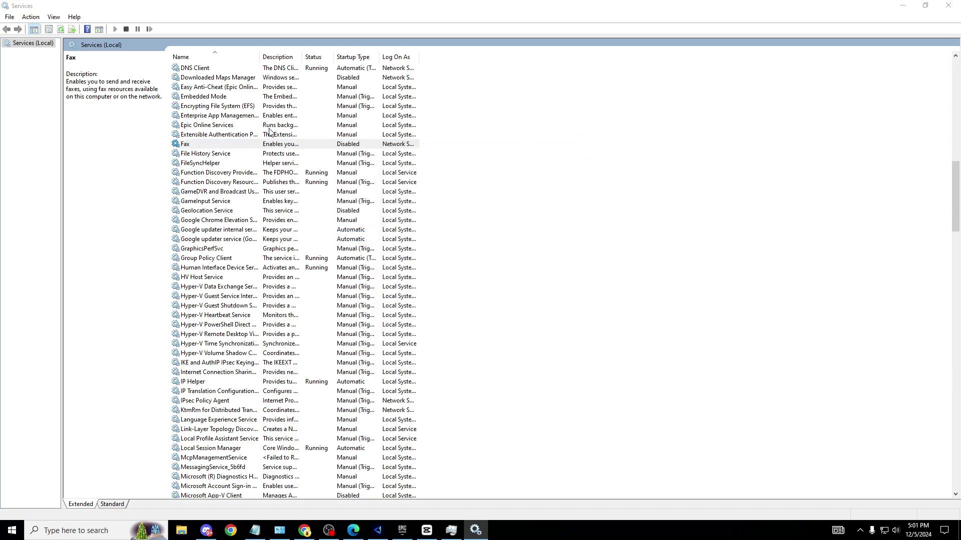
pyautogui.click(234, 147)
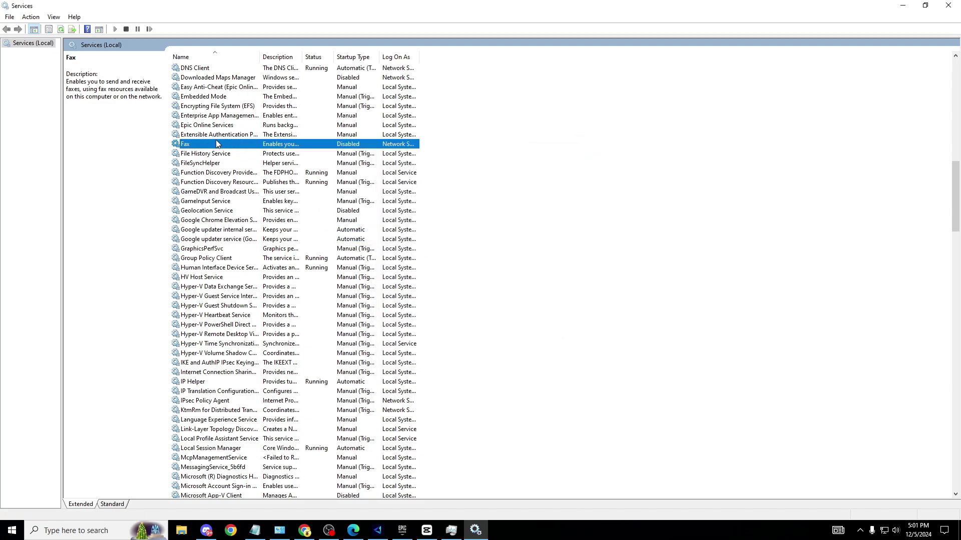
pyautogui.scroll(-2, 286, 214)
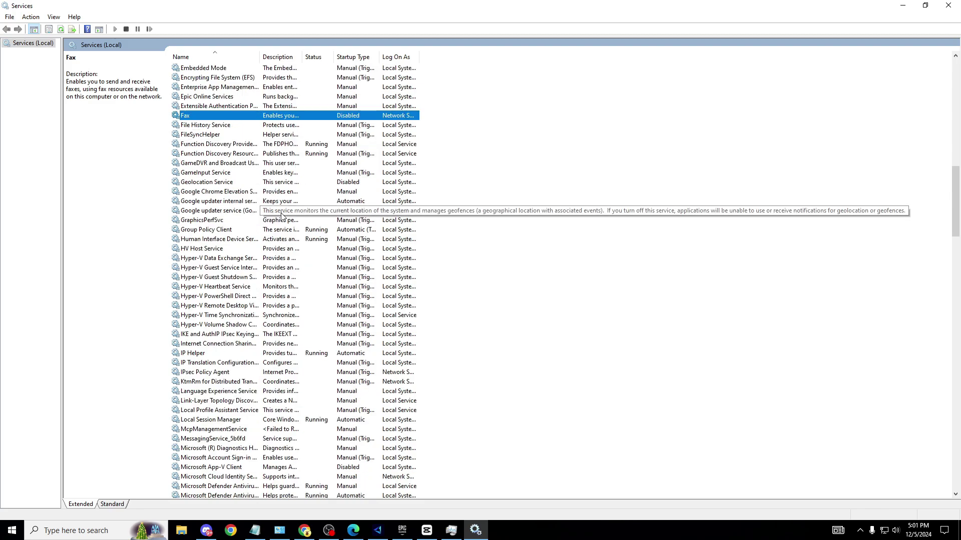
pyautogui.scroll(-20, 286, 214)
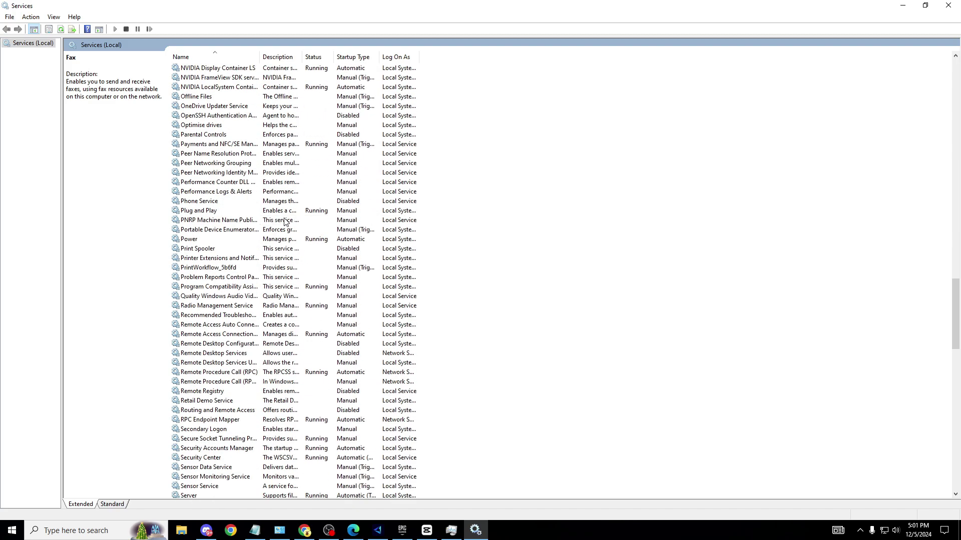
pyautogui.click(357, 346)
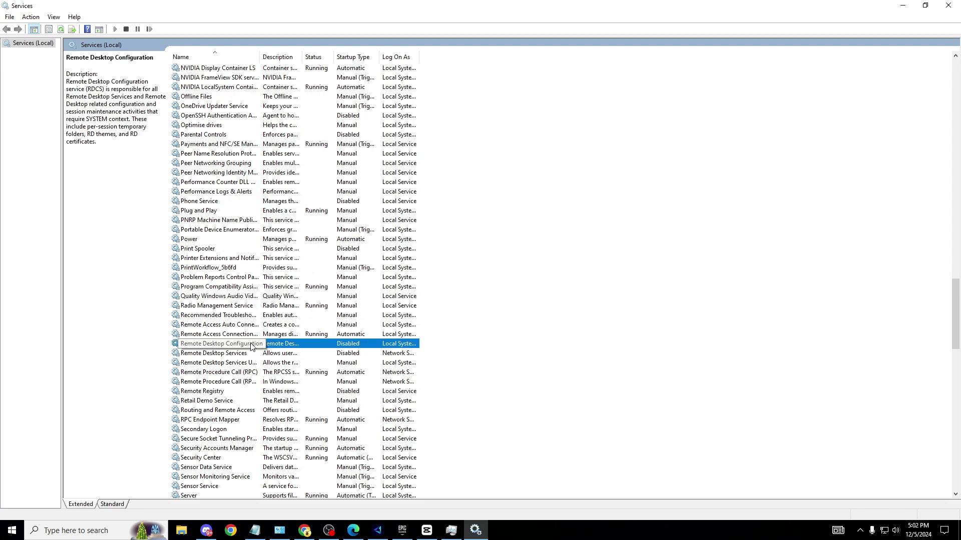
pyautogui.rightClick(251, 346)
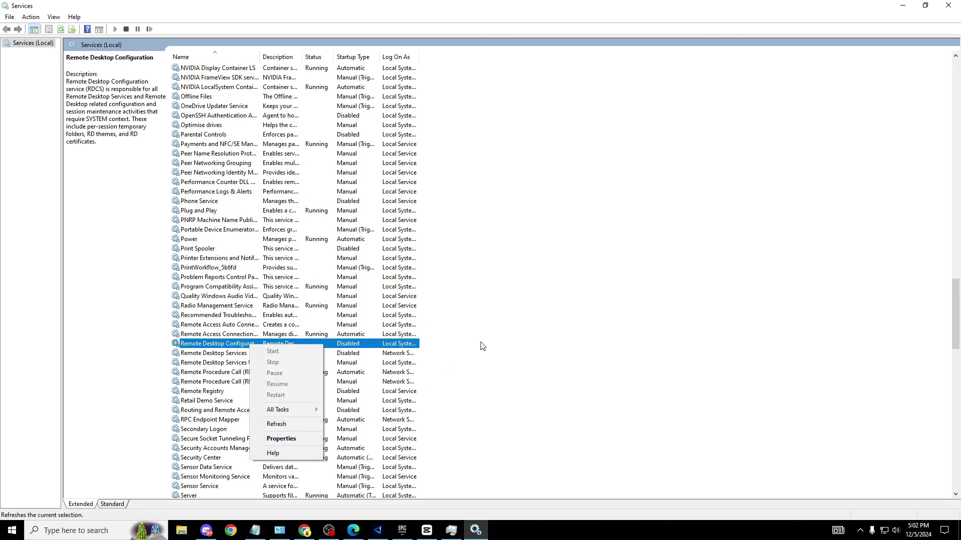
pyautogui.click(210, 485)
pyautogui.scroll(17, 224, 277)
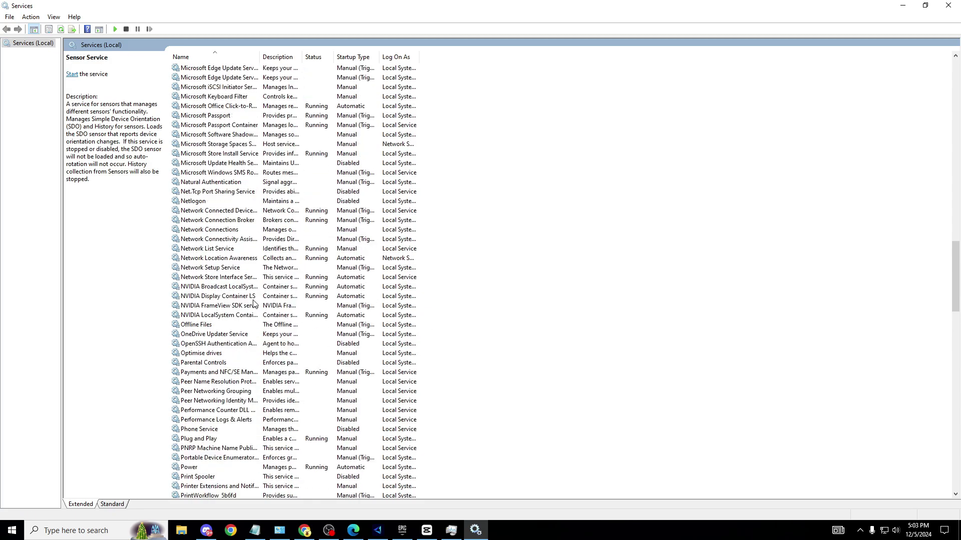
pyautogui.scroll(19, 224, 276)
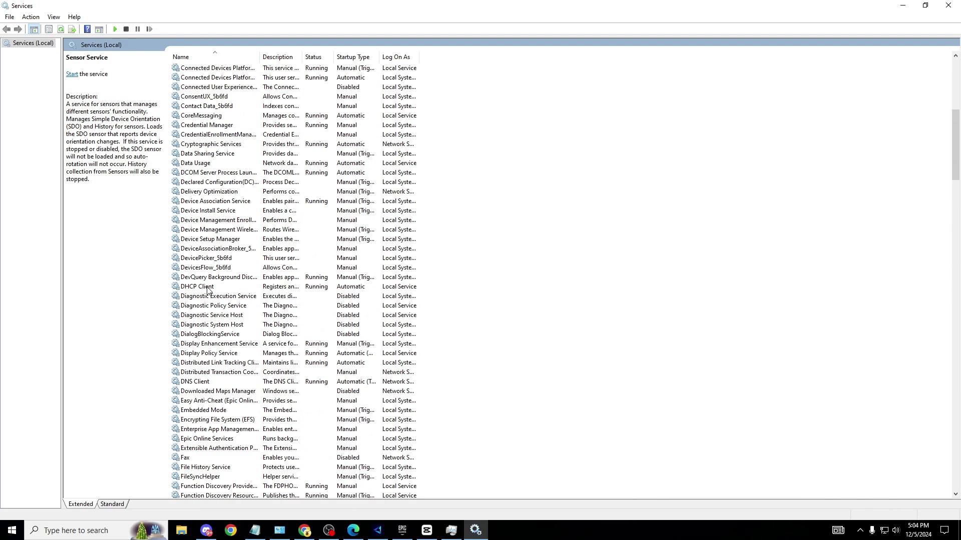
pyautogui.scroll(-11, 239, 273)
pyautogui.scroll(-20, 239, 273)
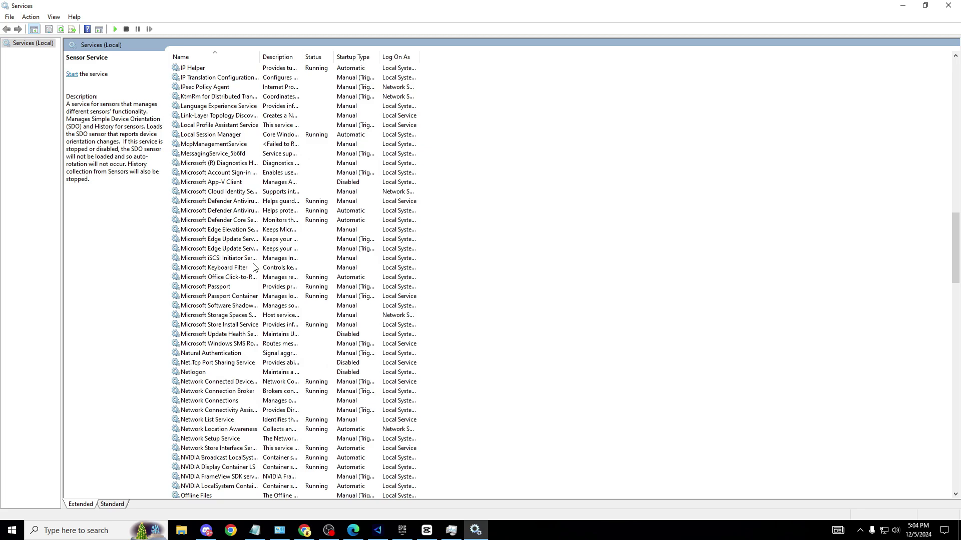
pyautogui.scroll(-20, 258, 268)
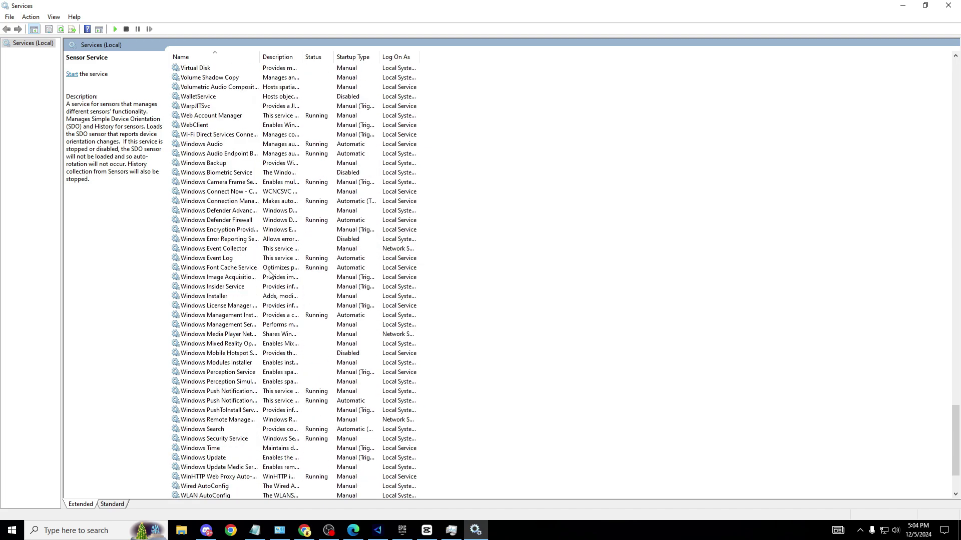
pyautogui.click(301, 174)
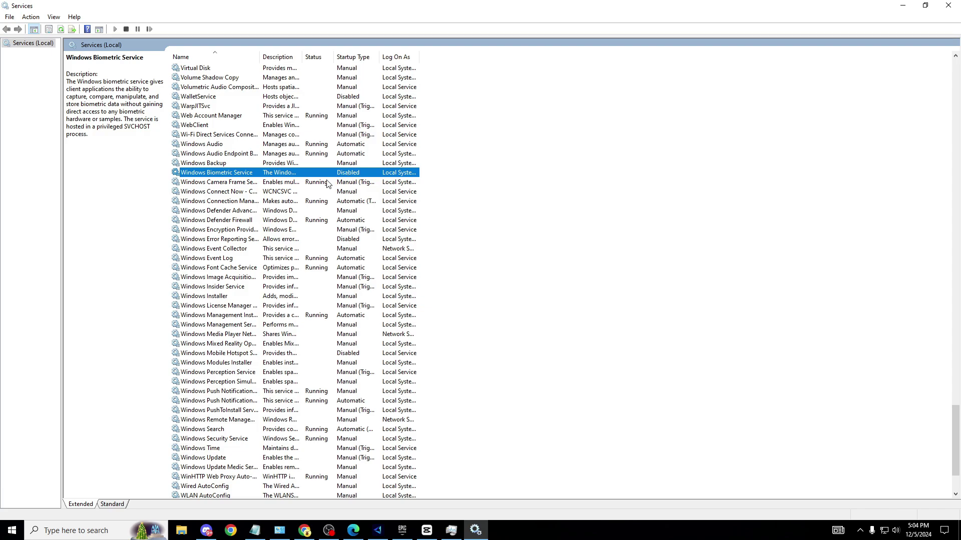
pyautogui.click(319, 241)
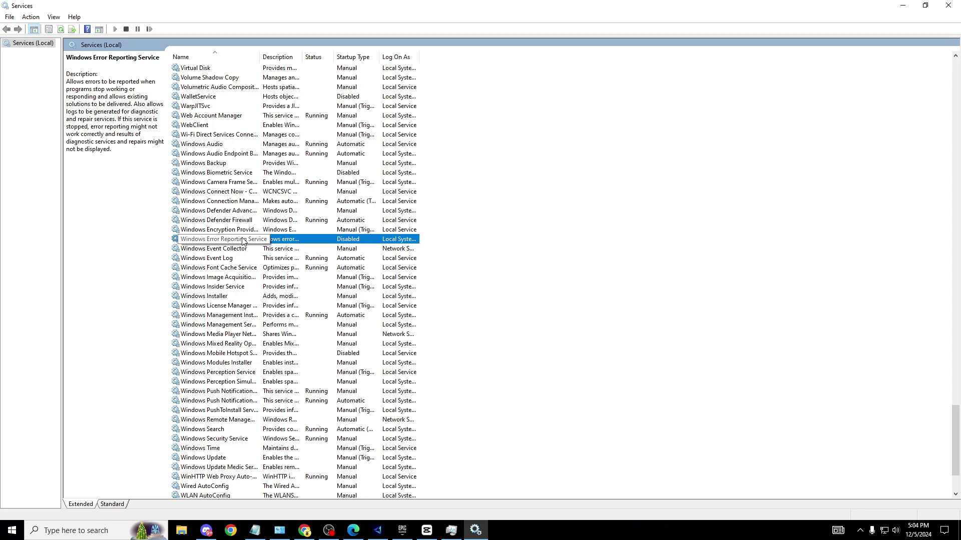
pyautogui.scroll(-3, 250, 300)
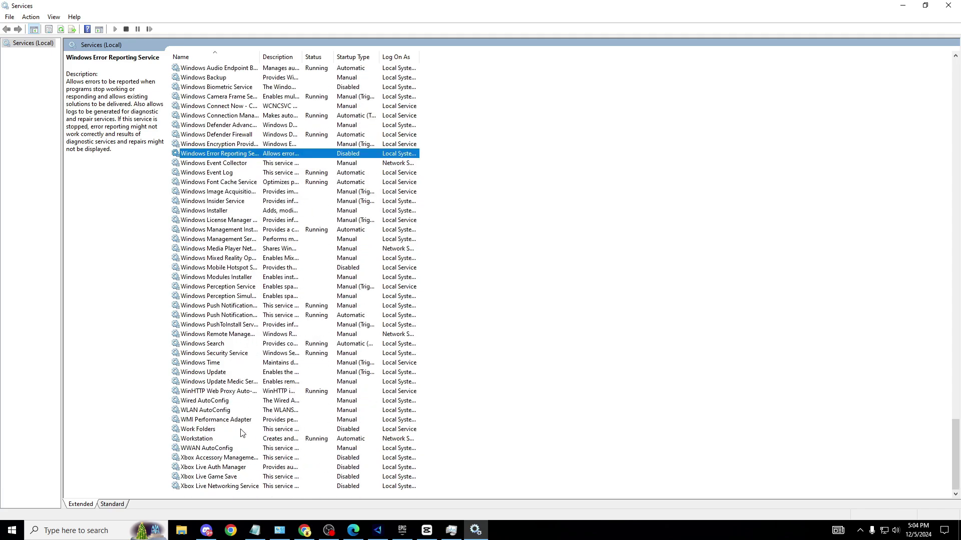
pyautogui.click(242, 432)
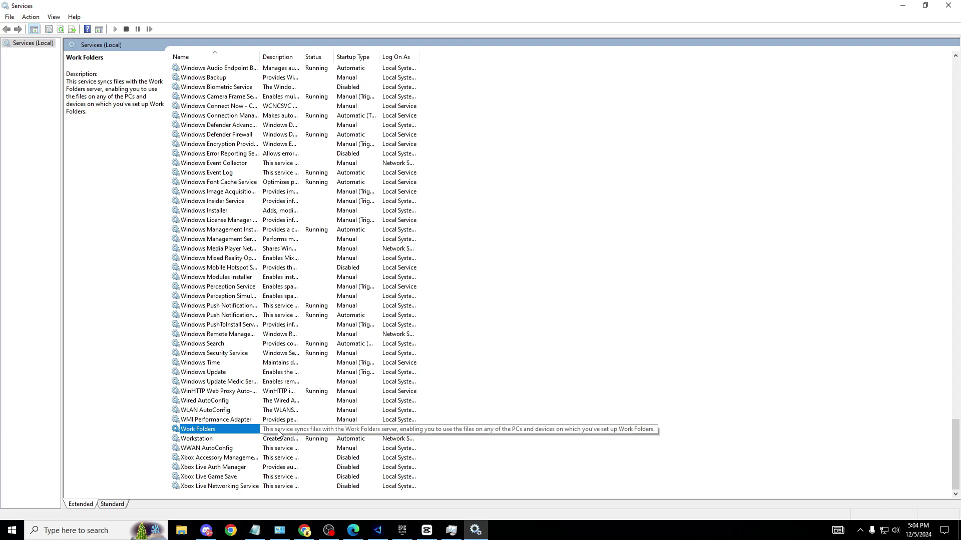
pyautogui.click(296, 459)
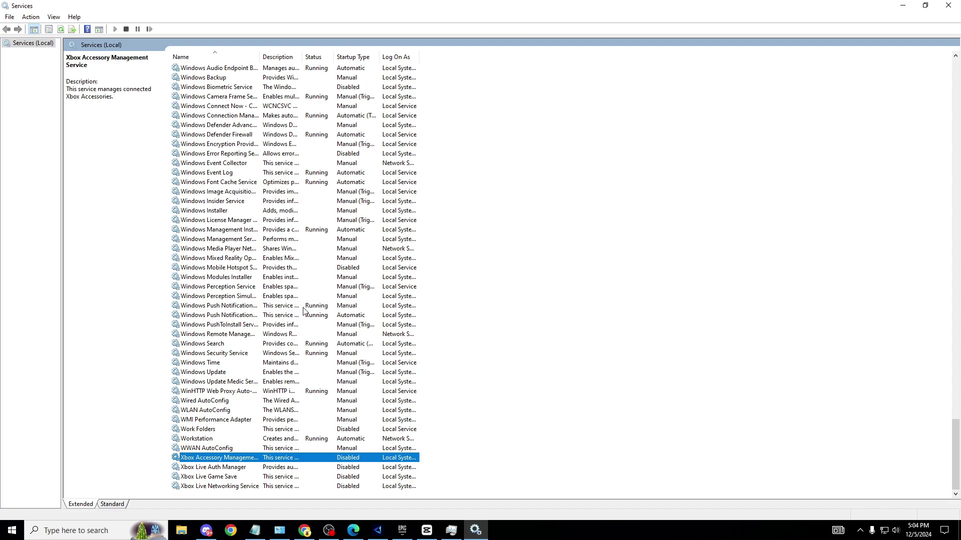
pyautogui.scroll(2, 385, 286)
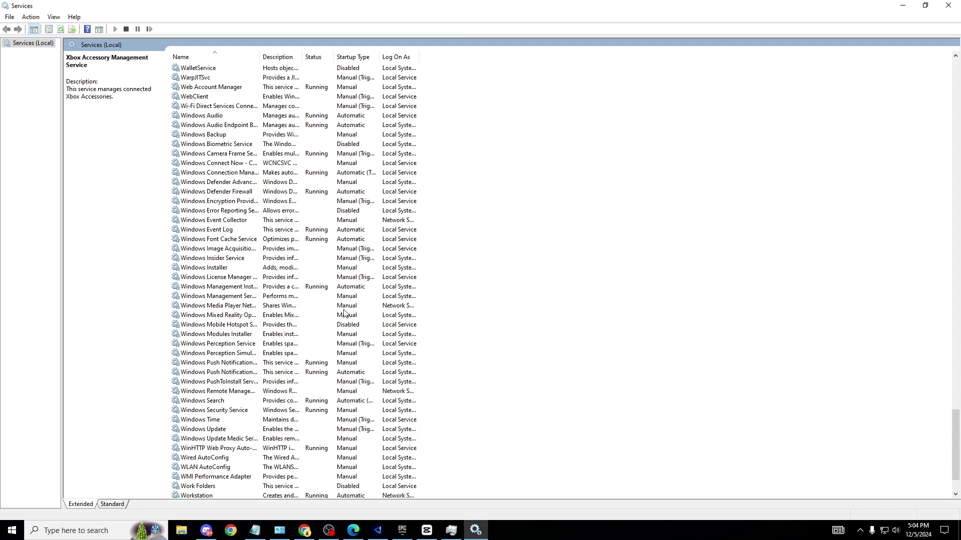
pyautogui.click(357, 326)
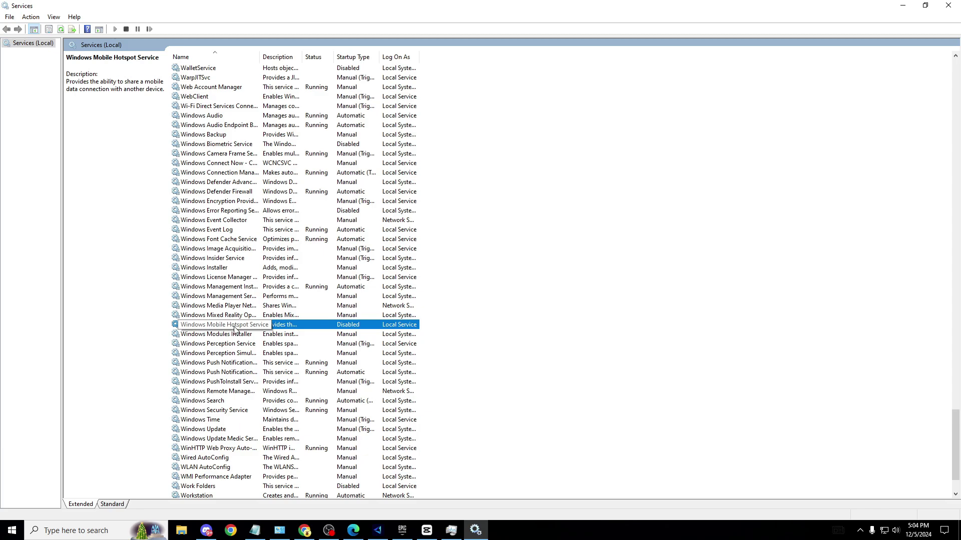
# Step: Jump to SysMain with 'sys' and view its properties to confirm it is Disabled, without changes
pyautogui.scroll(1, 280, 381)
pyautogui.write('sys')
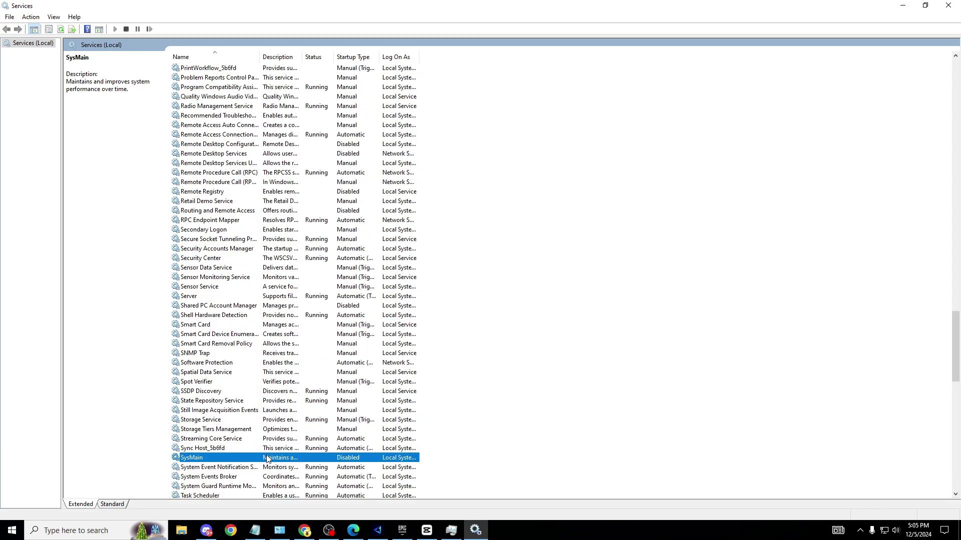
pyautogui.rightClick(253, 462)
pyautogui.click(282, 438)
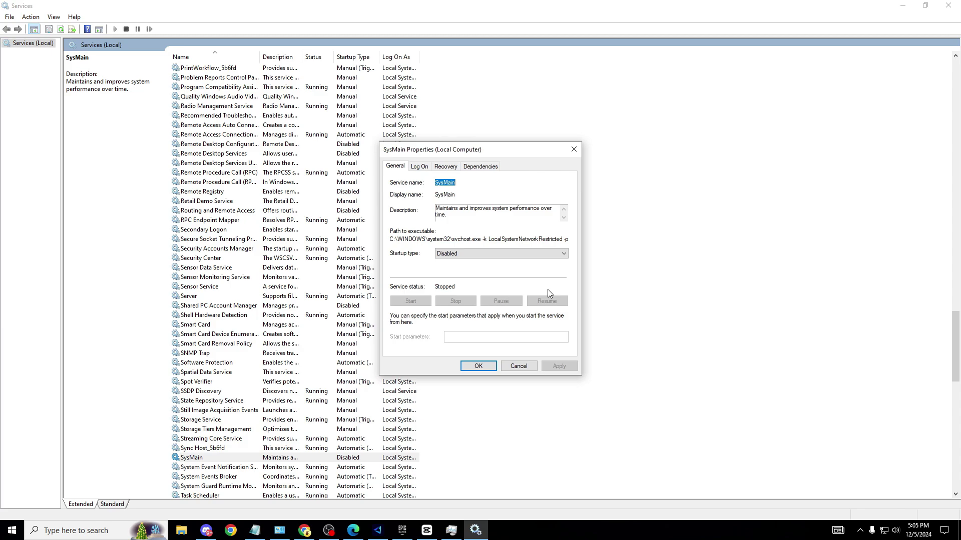
pyautogui.click(574, 149)
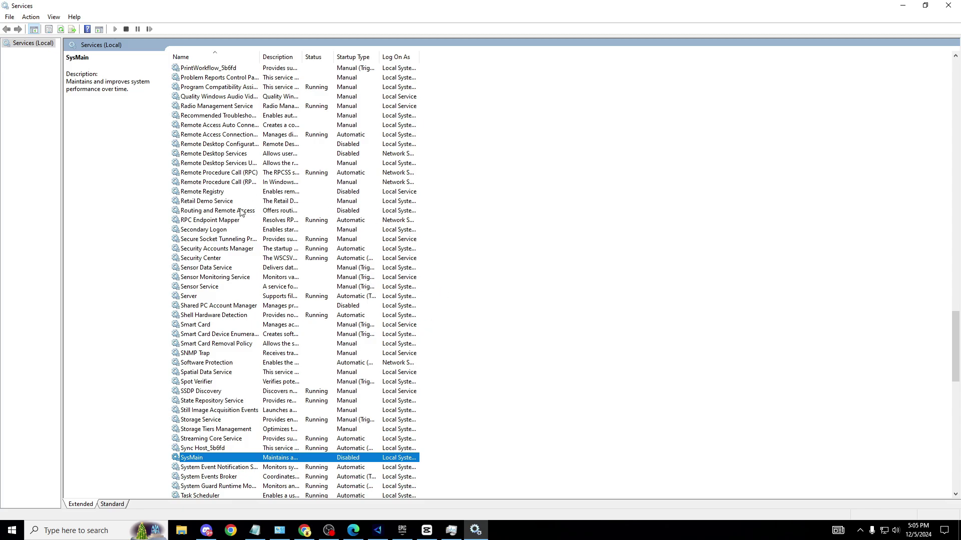
pyautogui.scroll(-1, 240, 209)
# Step: Close the Services console and compare Task Manager's Performance and Startup tabs, ending on Startup
pyautogui.click(949, 5)
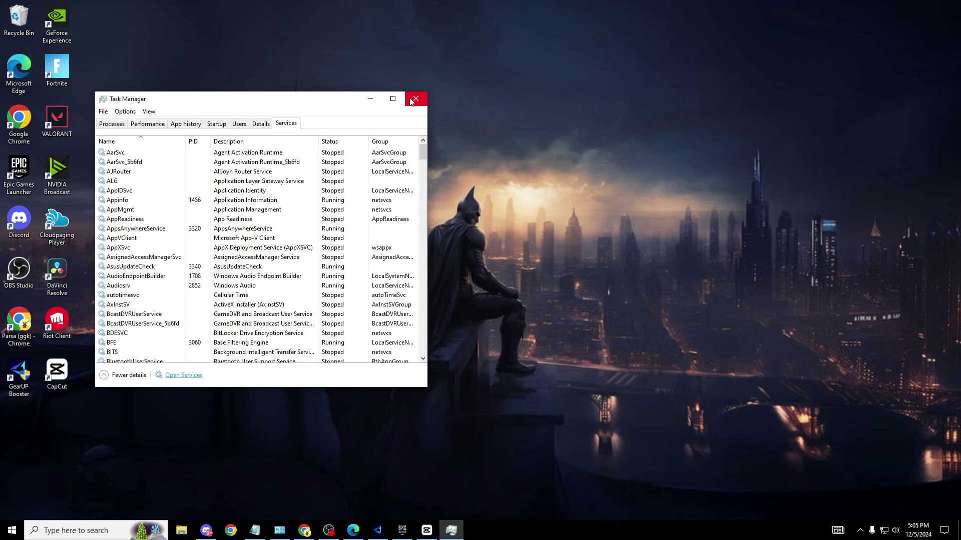
pyautogui.click(148, 123)
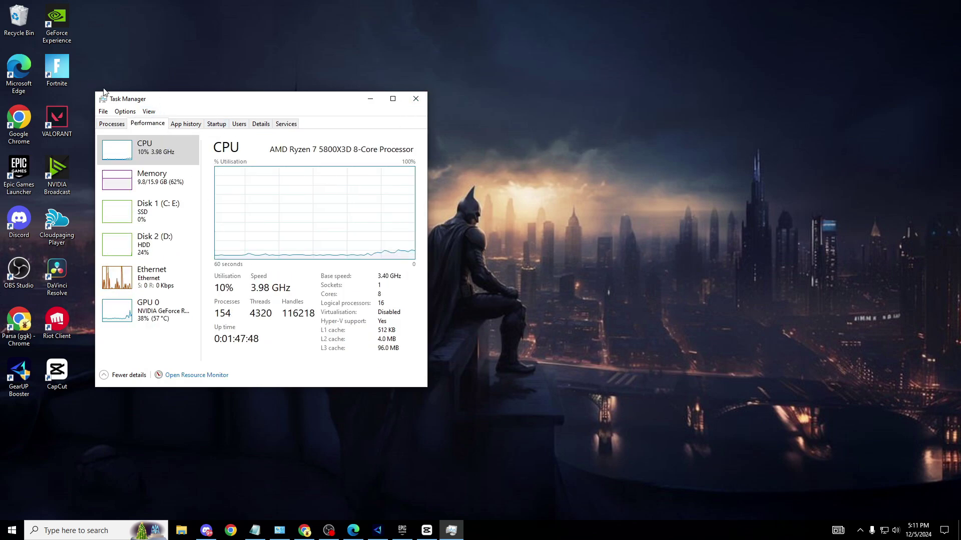
pyautogui.click(217, 125)
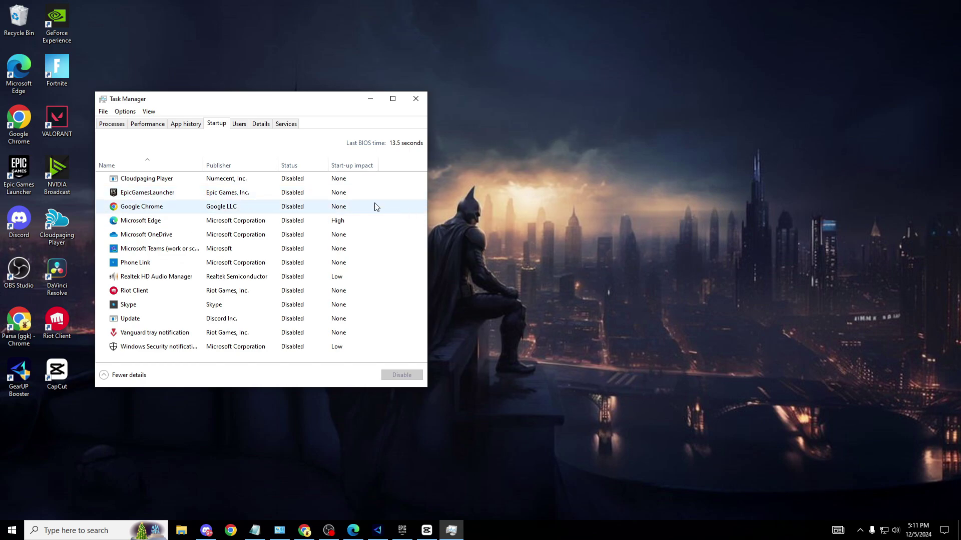
pyautogui.click(147, 124)
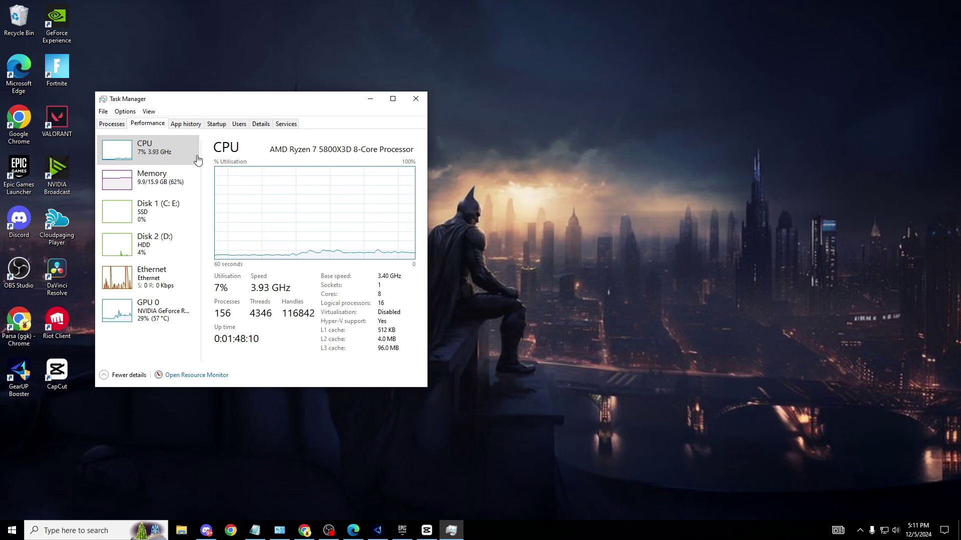
pyautogui.click(217, 123)
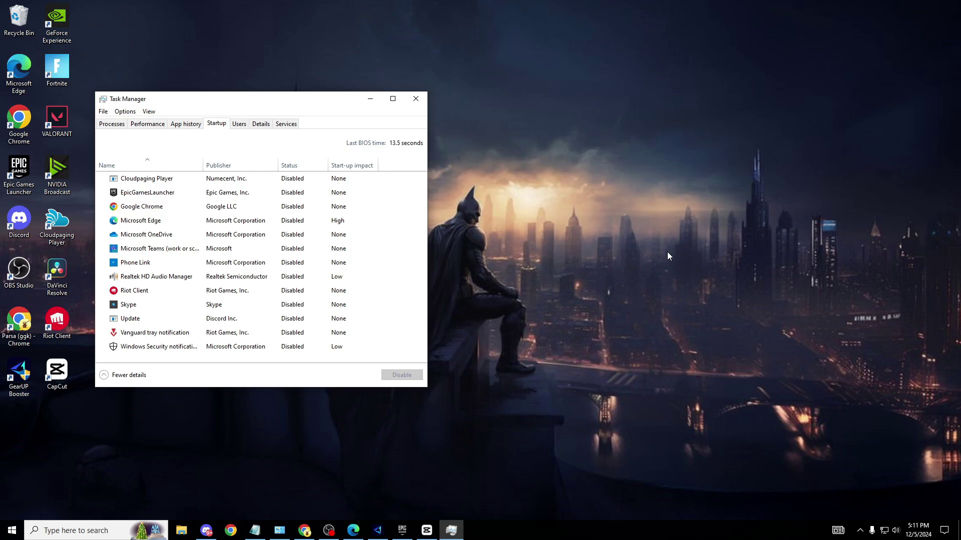
pyautogui.click(148, 124)
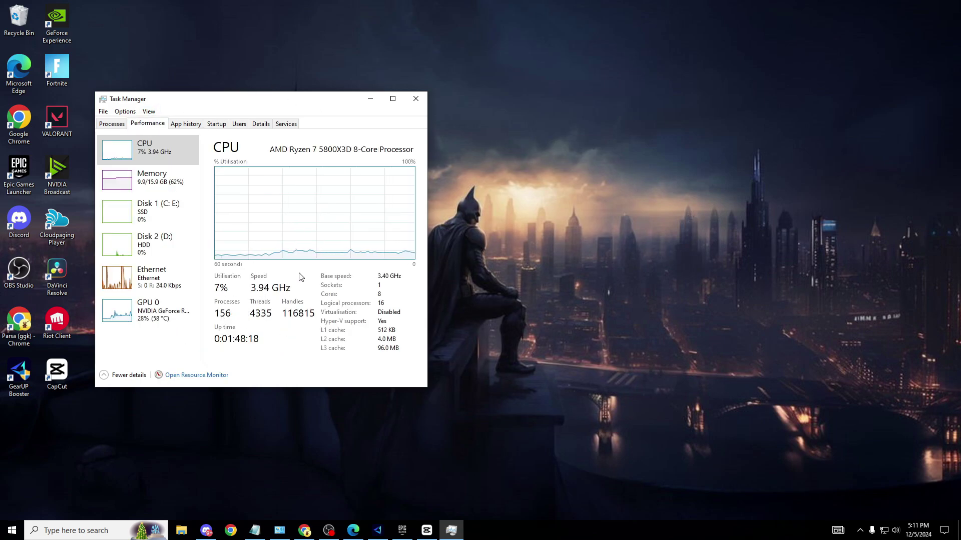
pyautogui.click(216, 123)
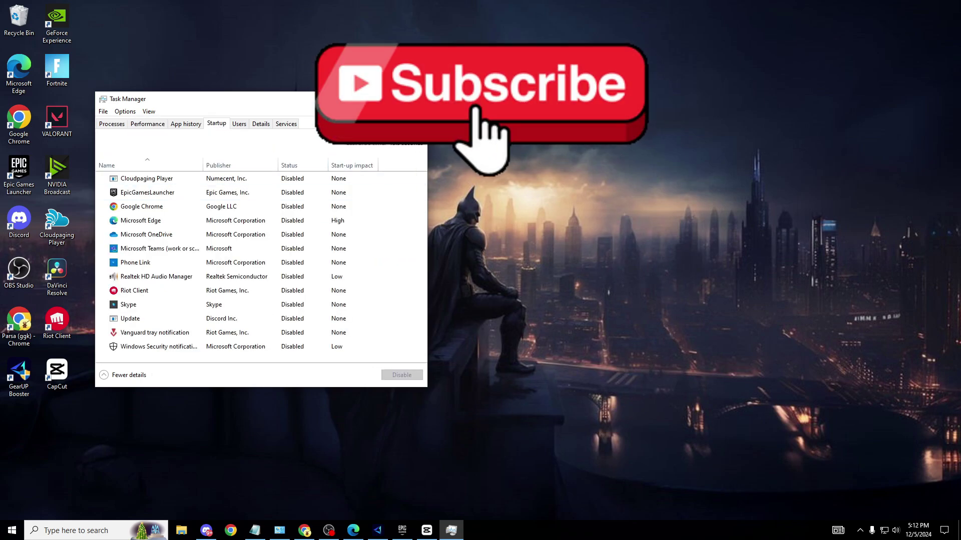
# Step: Minimize Task Manager, find Background apps by searching 'back', and review every app's Off toggle
pyautogui.click(368, 98)
pyautogui.click(85, 531)
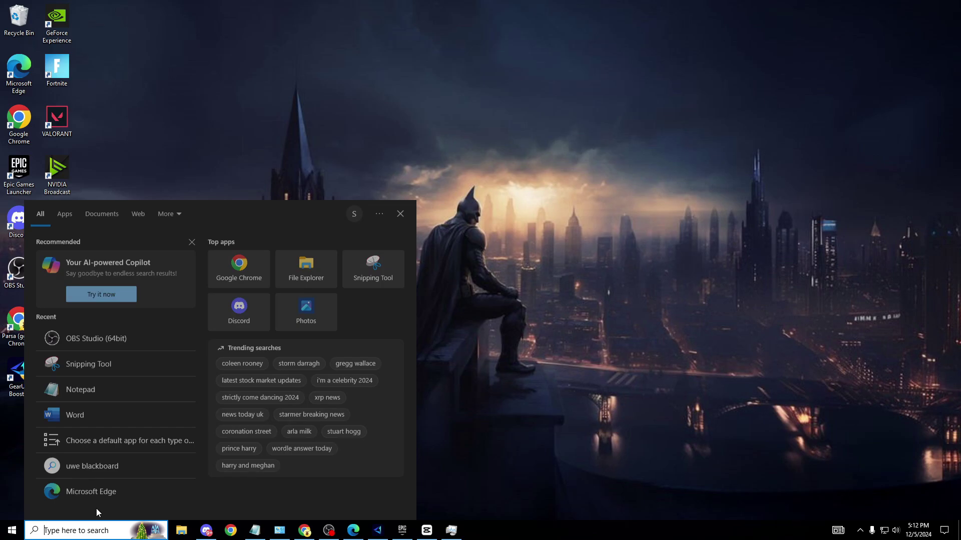
pyautogui.write('back')
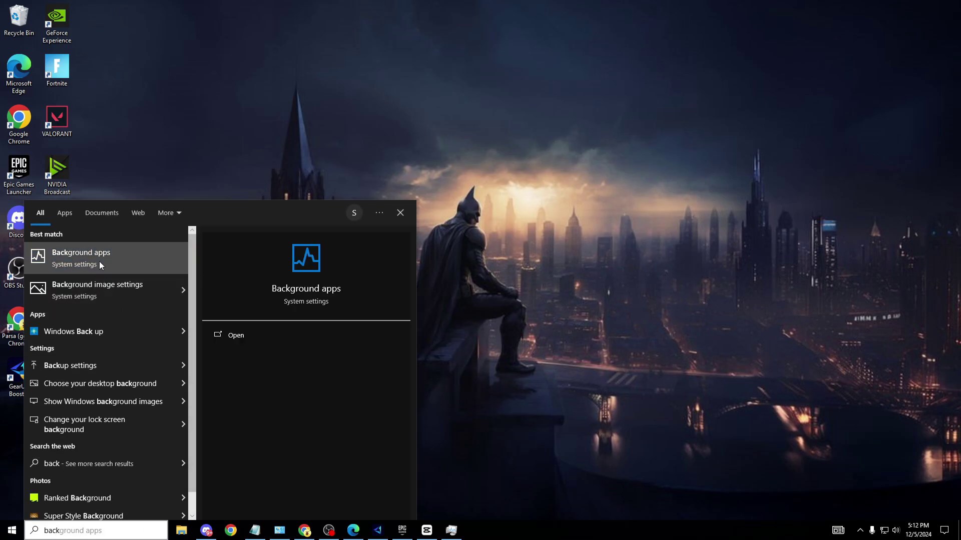
pyautogui.click(99, 261)
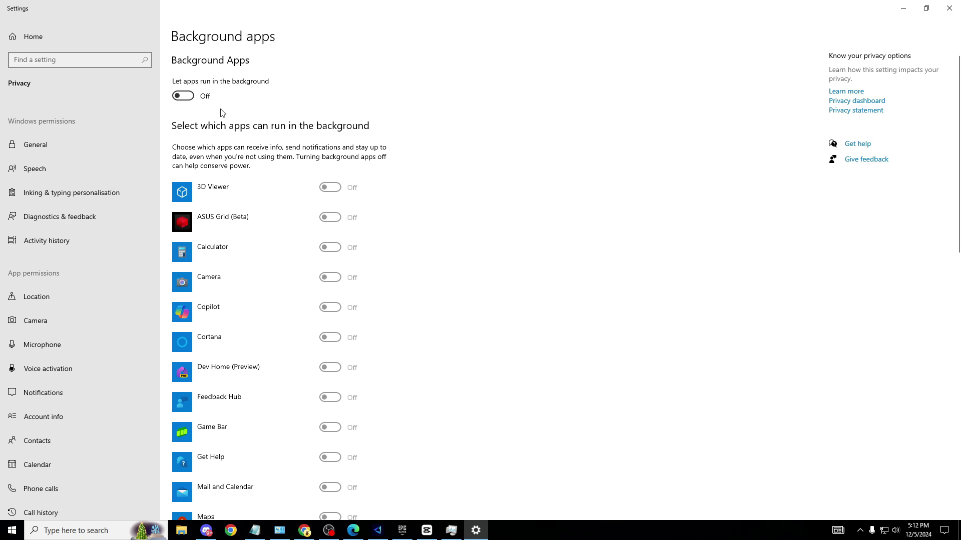
pyautogui.scroll(-10, 222, 113)
pyautogui.scroll(1, 302, 135)
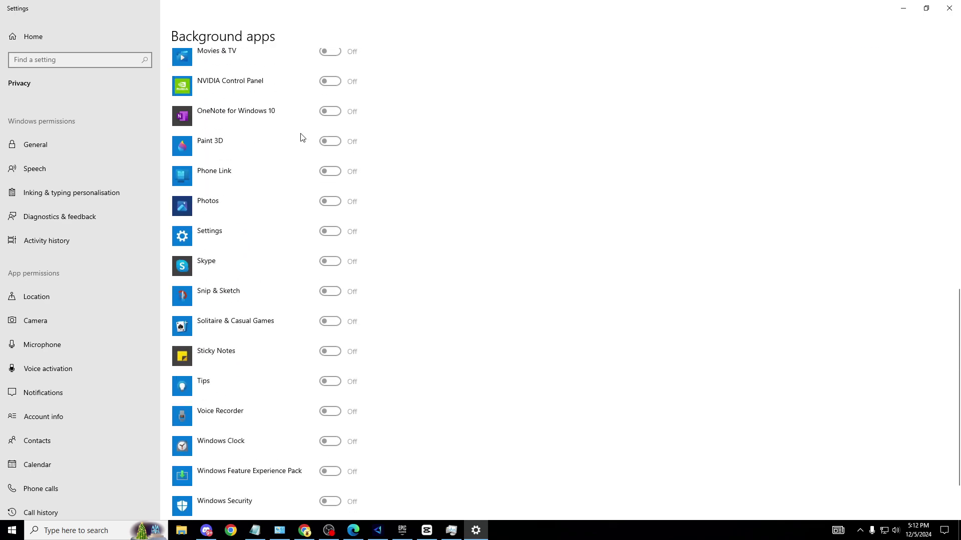
pyautogui.scroll(5, 353, 151)
pyautogui.scroll(-4, 339, 259)
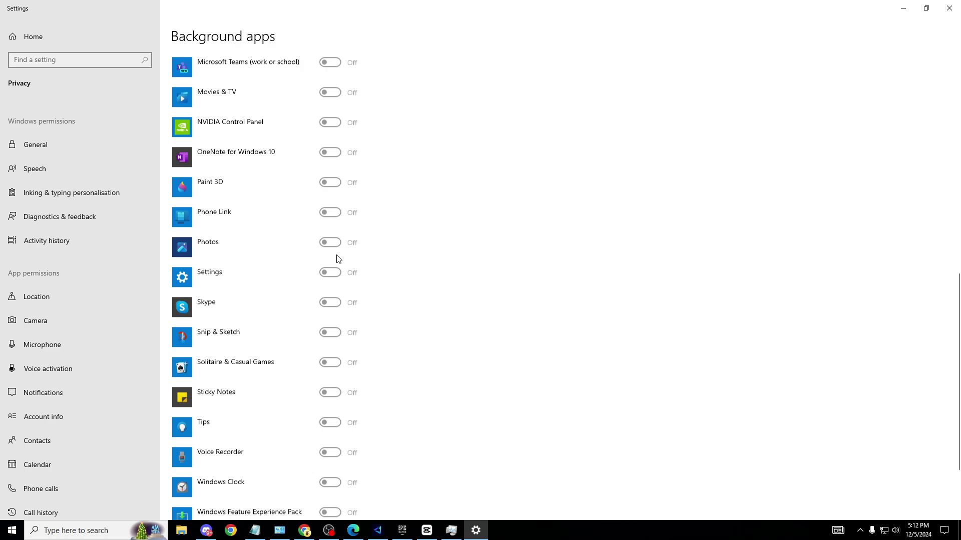
pyautogui.scroll(-2, 350, 258)
pyautogui.scroll(10, 400, 265)
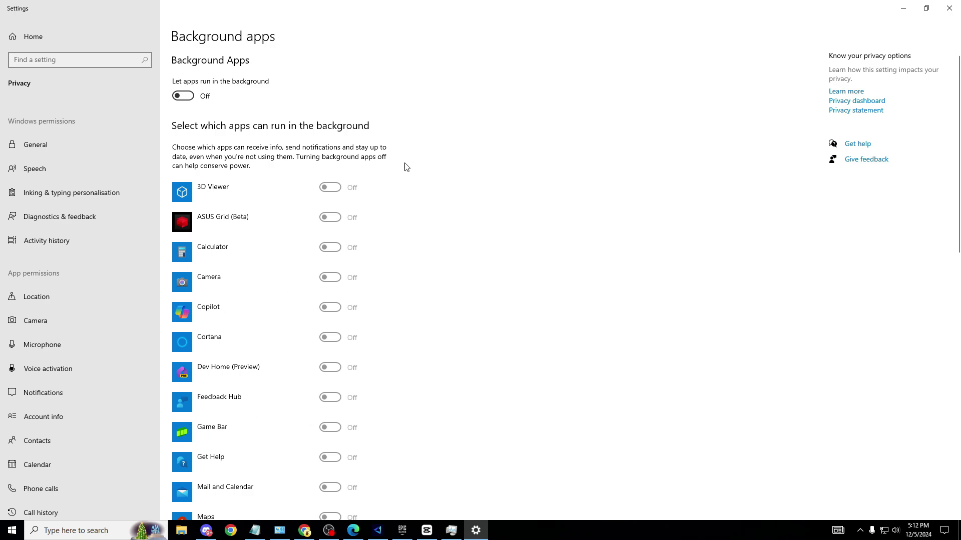
# Step: Search settings for 'gam' to reach Game Mode, toggling it off and back On
pyautogui.click(81, 60)
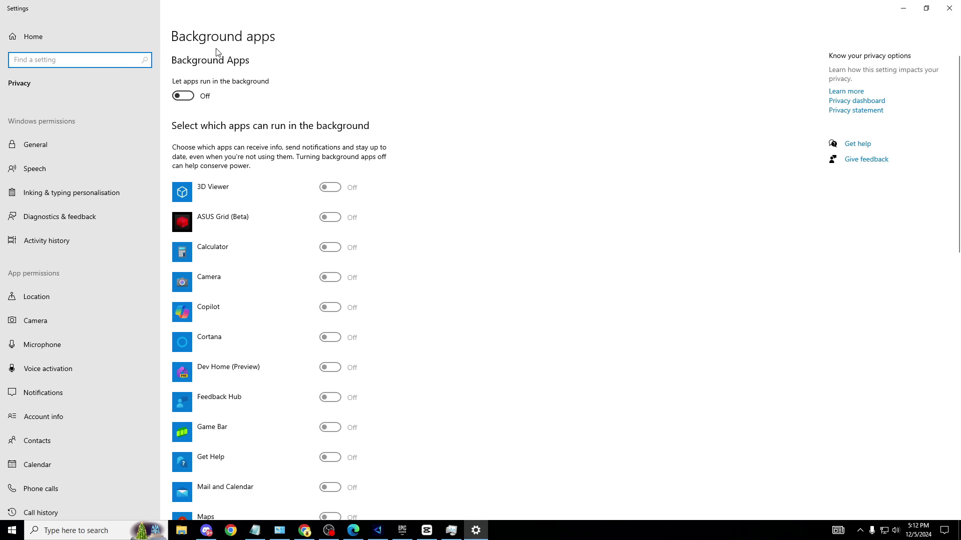
pyautogui.write('game')
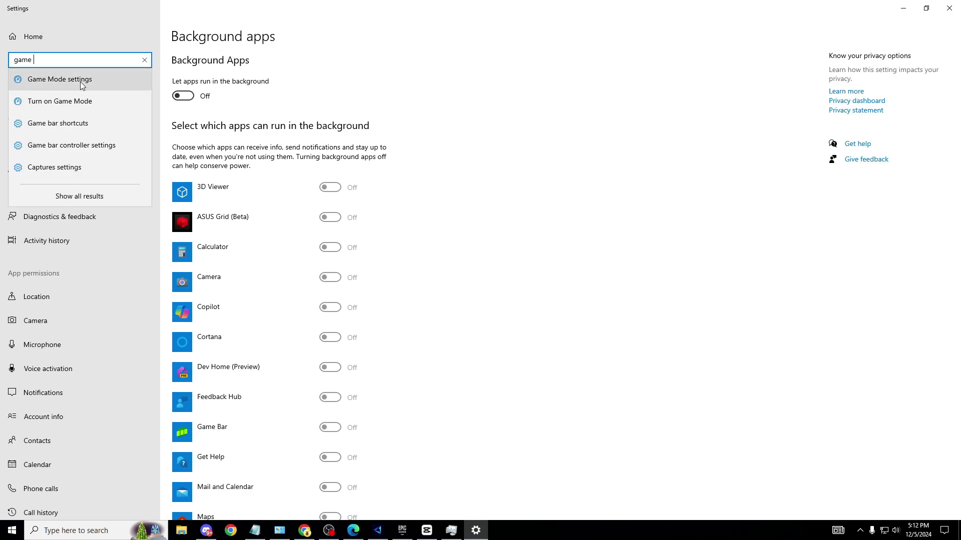
pyautogui.click(80, 81)
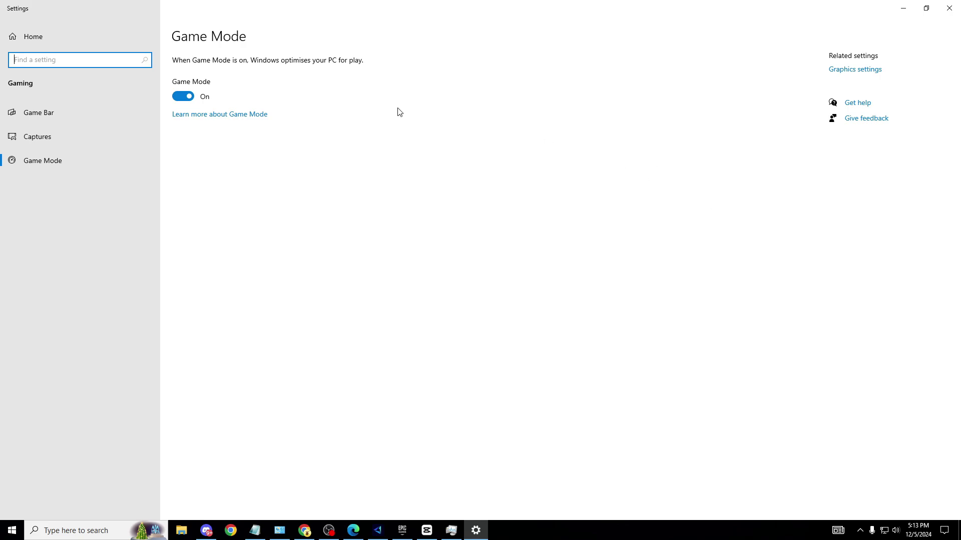
pyautogui.click(184, 96)
pyautogui.click(183, 96)
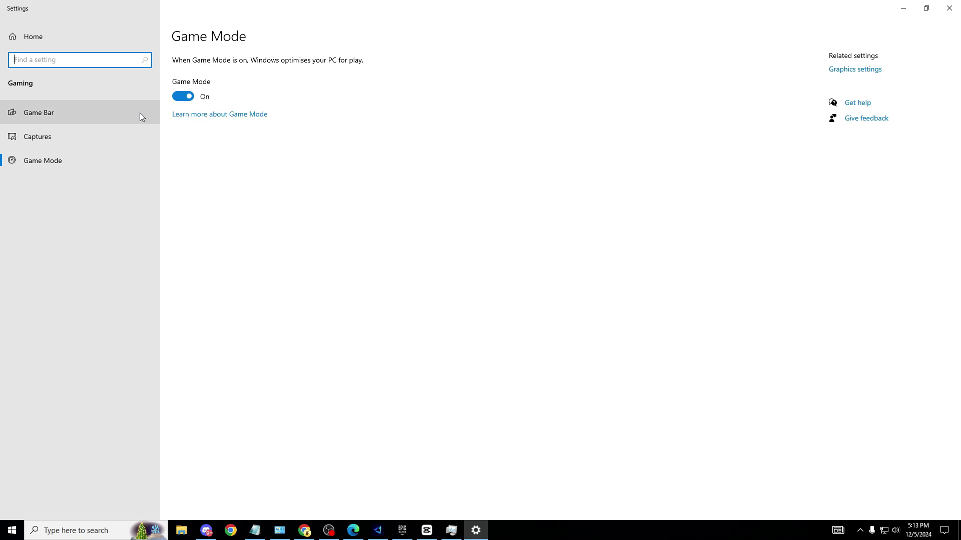
# Step: Bring up the Game Bar settings page and confirm its toggle is Off
pyautogui.click(80, 118)
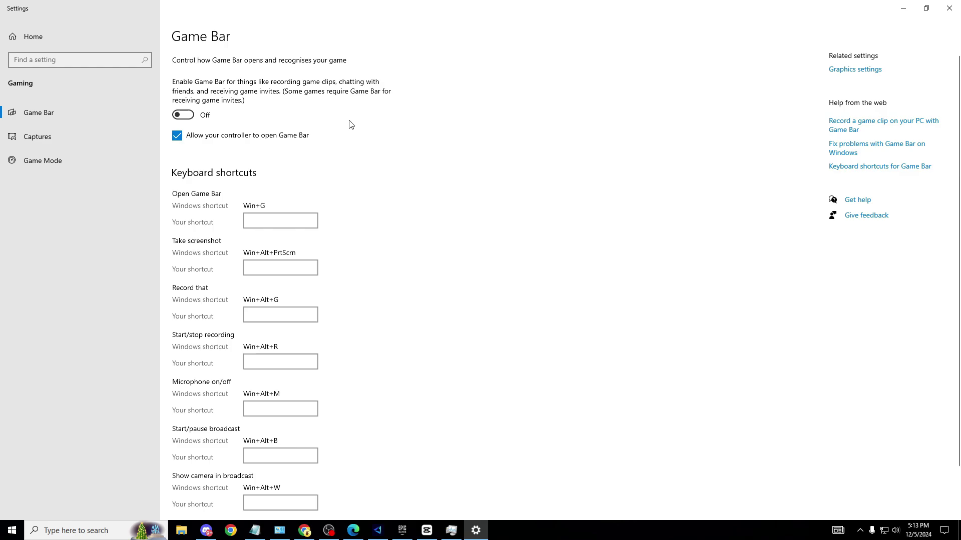
pyautogui.scroll(-2, 350, 123)
pyautogui.scroll(2, 352, 121)
# Step: Check the Captures page, return to Game Bar, then close the Settings window
pyautogui.click(85, 136)
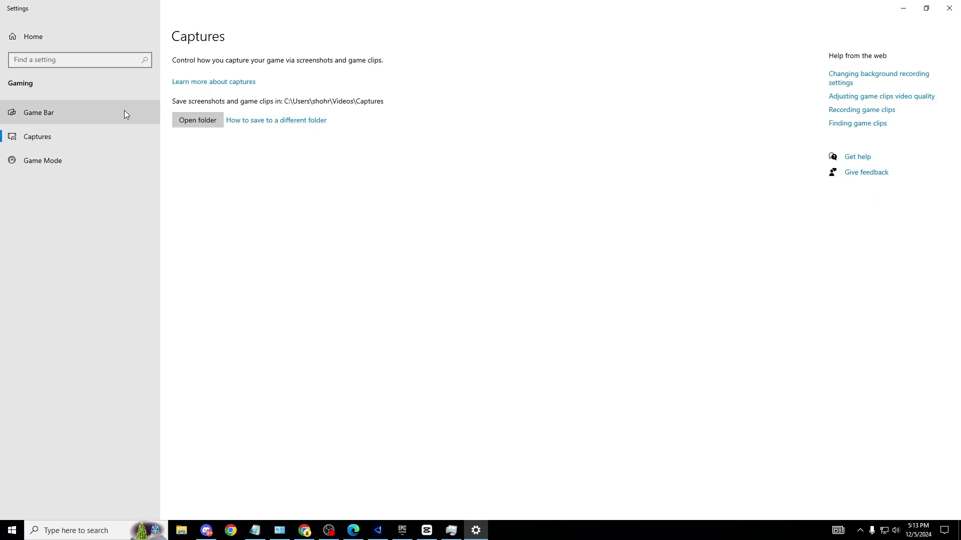
pyautogui.click(101, 122)
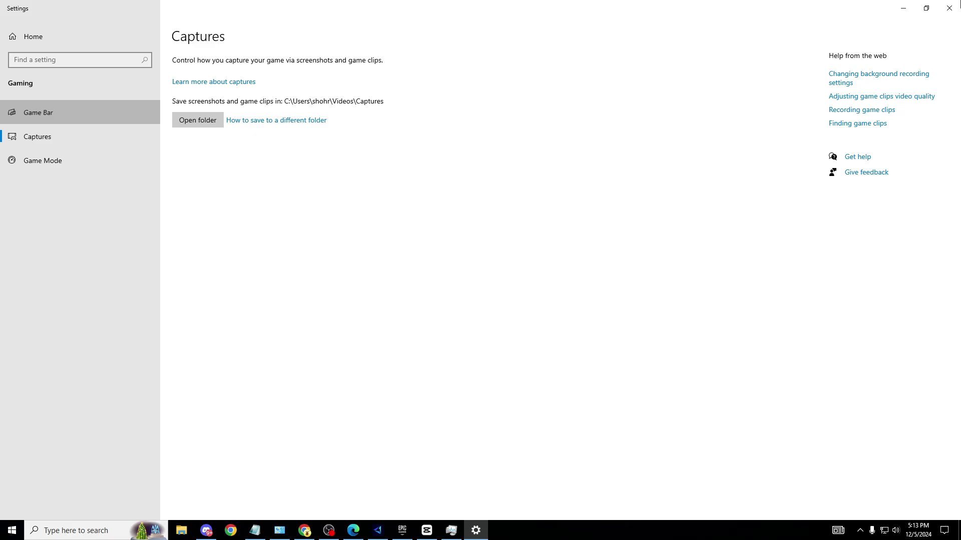
pyautogui.click(949, 8)
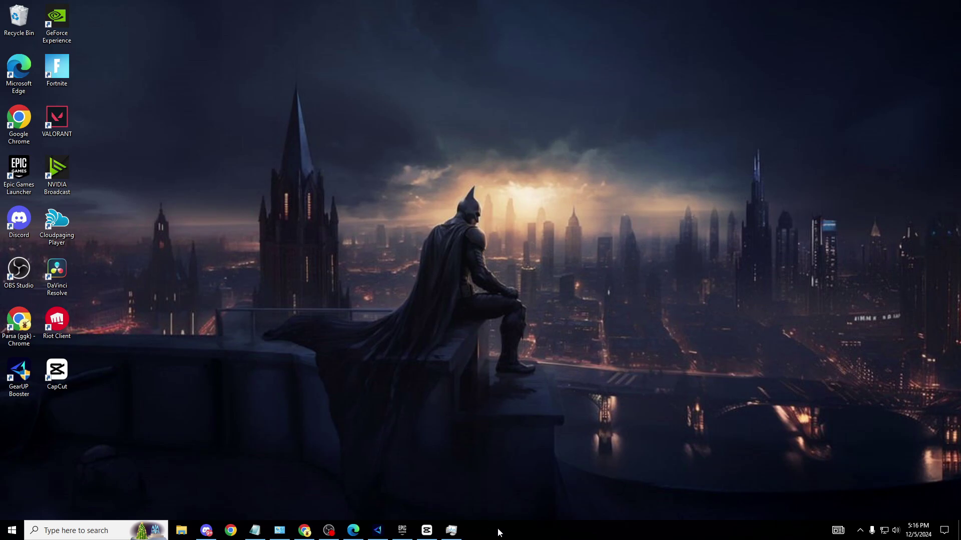
pyautogui.click(464, 523)
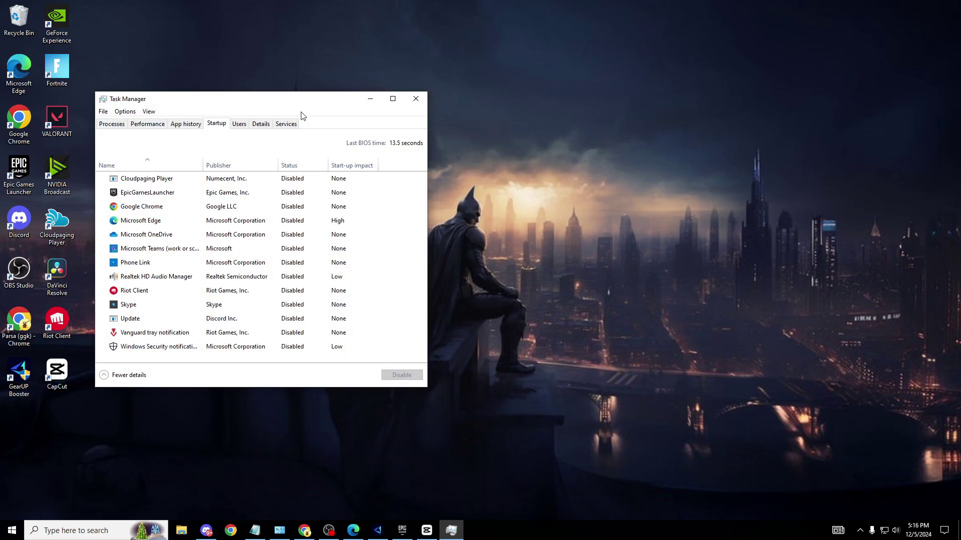
pyautogui.click(148, 123)
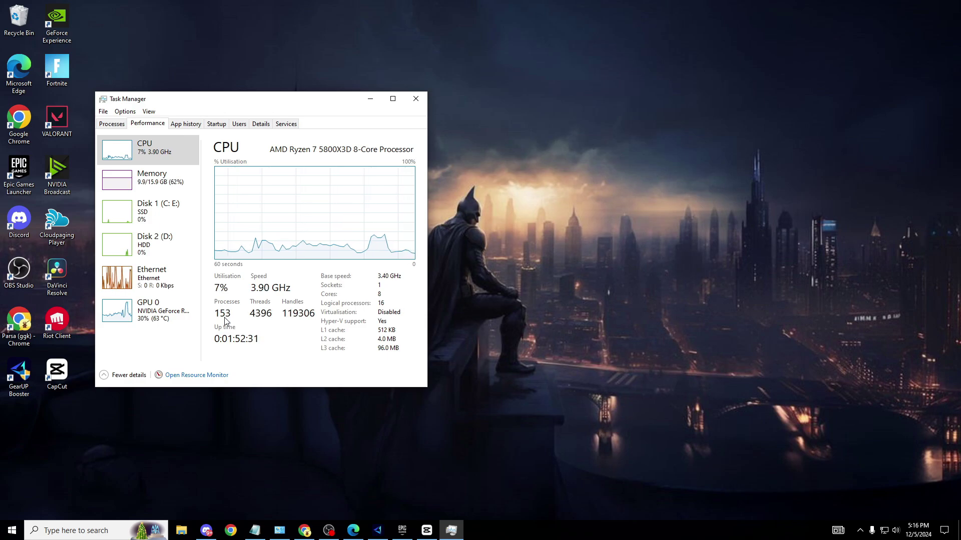
pyautogui.click(370, 99)
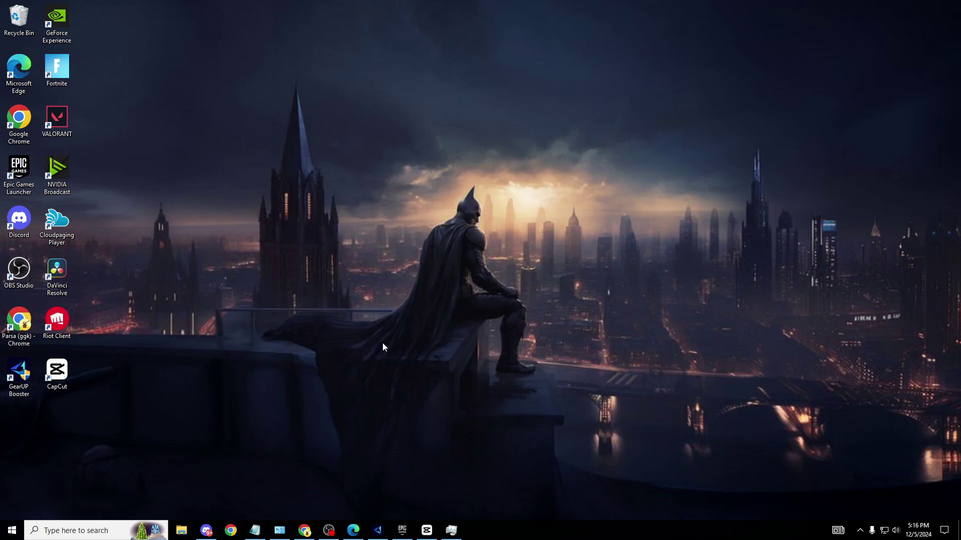